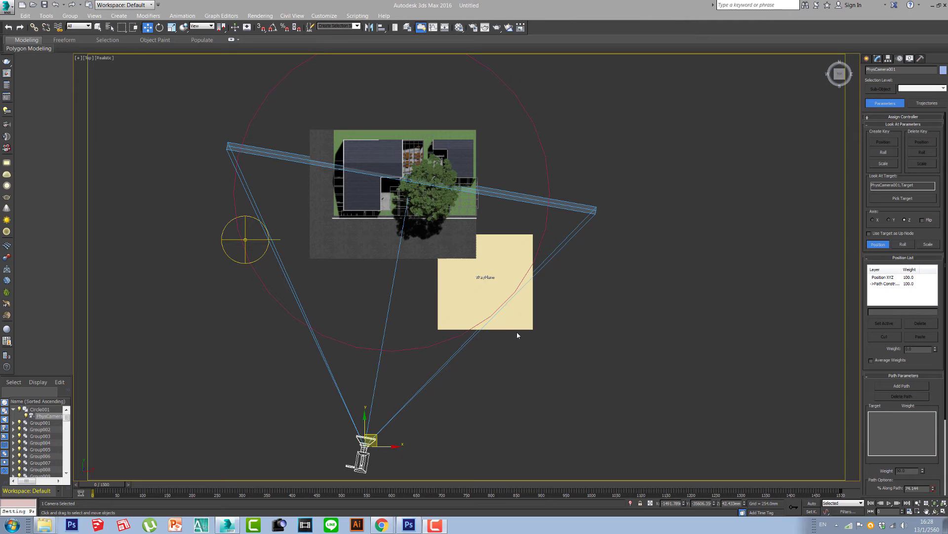
Step: View the building through PhysCamera001, return to Top view, and show the camera's lens settings
{"action": "mouse_move", "coordinate": [476, 383]}
{"action": "middle_mouse_down"}
{"action": "mouse_move", "coordinate": [521, 356]}
{"action": "mouse_move", "coordinate": [530, 315]}
{"action": "middle_mouse_up"}
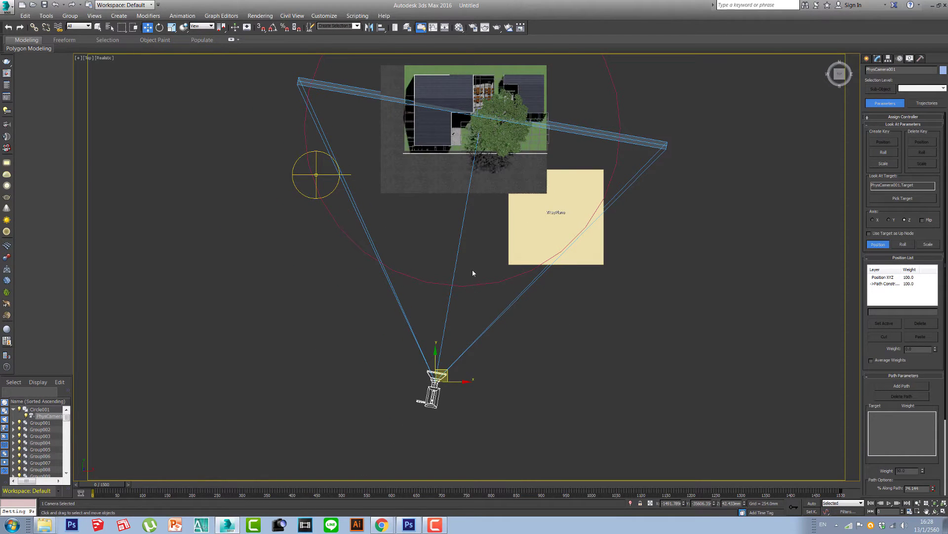
{"action": "scroll", "coordinate": [472, 273], "scroll_direction": "up", "scroll_amount": 3}
{"action": "middle_click_drag", "start_coordinate": [479, 269], "coordinate": [442, 364]}
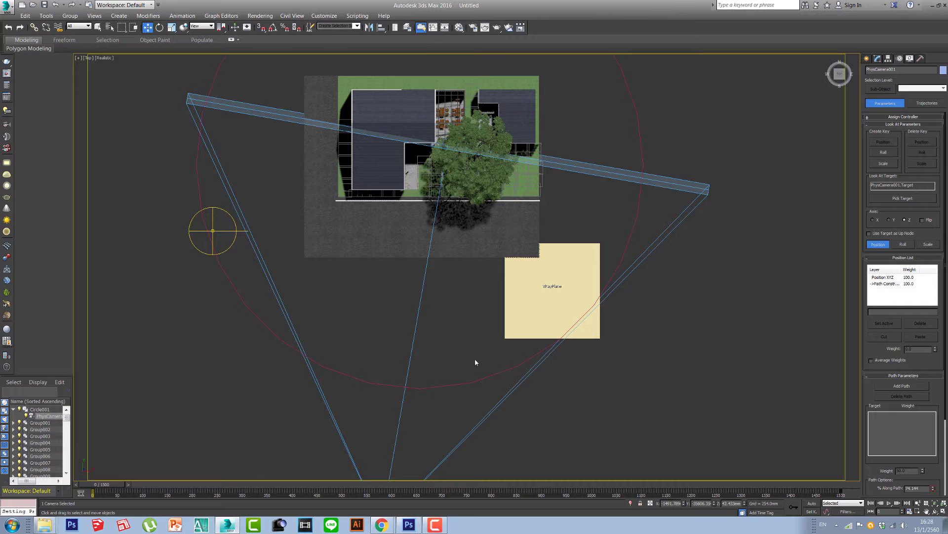
{"action": "middle_click_drag", "start_coordinate": [476, 363], "coordinate": [458, 265]}
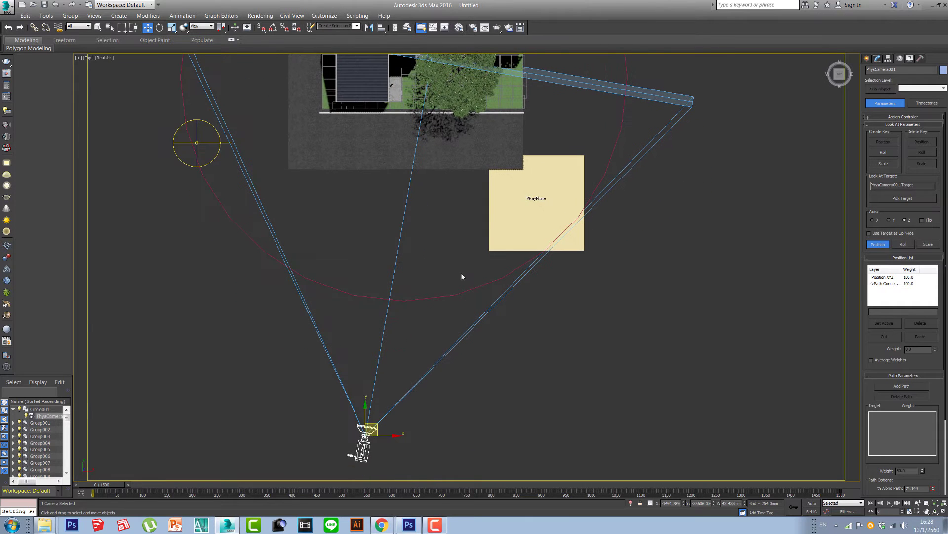
{"action": "key", "text": "c"}
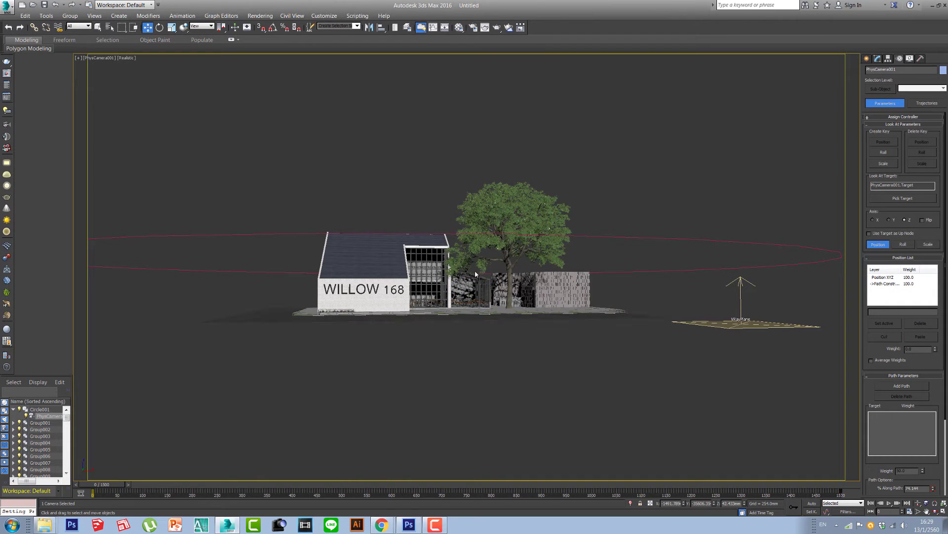
{"action": "key", "text": "t"}
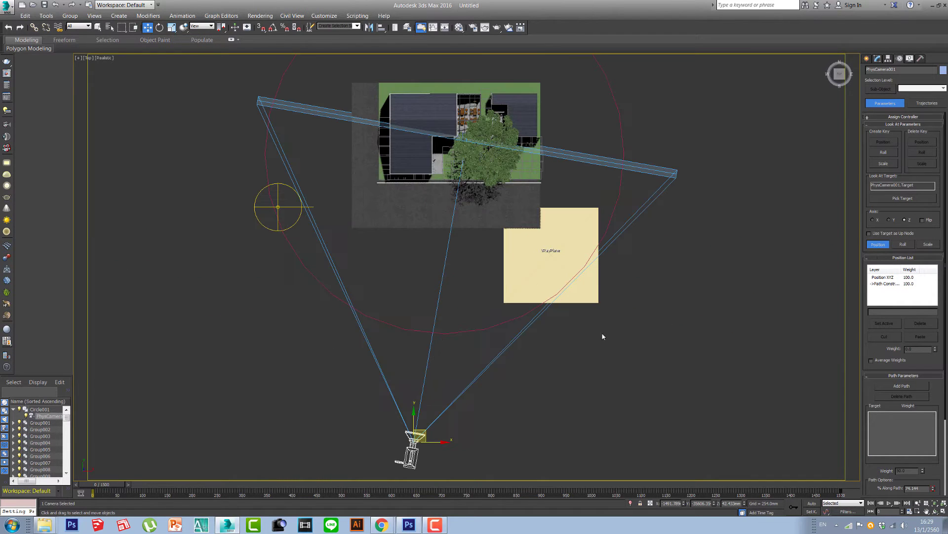
{"action": "left_click", "coordinate": [877, 58]}
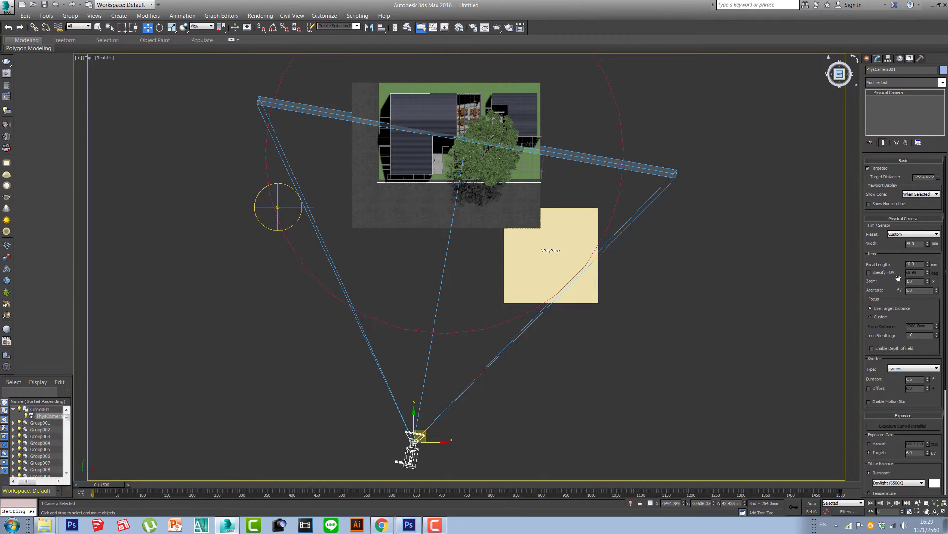
Step: Reselect the old PhysCamera001 below the building and delete it
{"action": "scroll", "coordinate": [898, 303], "scroll_direction": "down", "scroll_amount": 5}
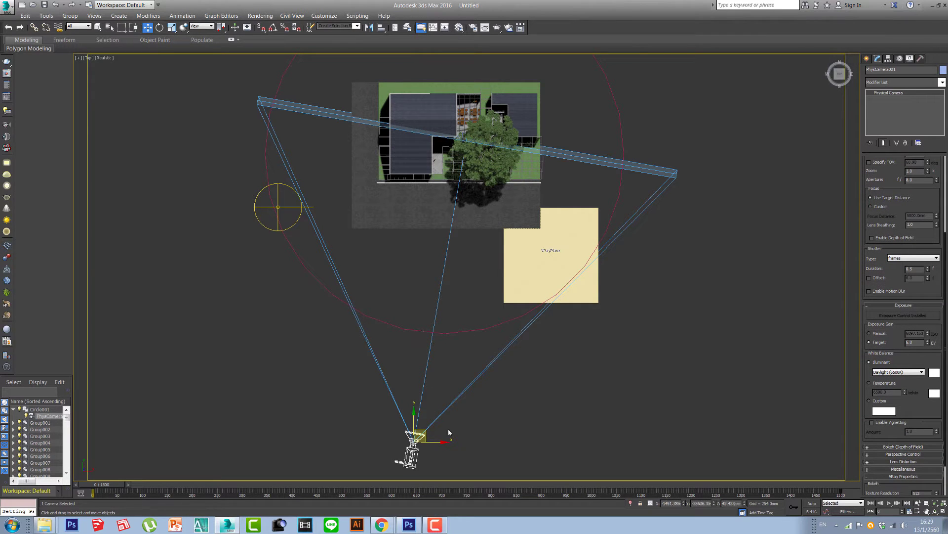
{"action": "left_click", "coordinate": [518, 459]}
{"action": "left_click", "coordinate": [412, 454]}
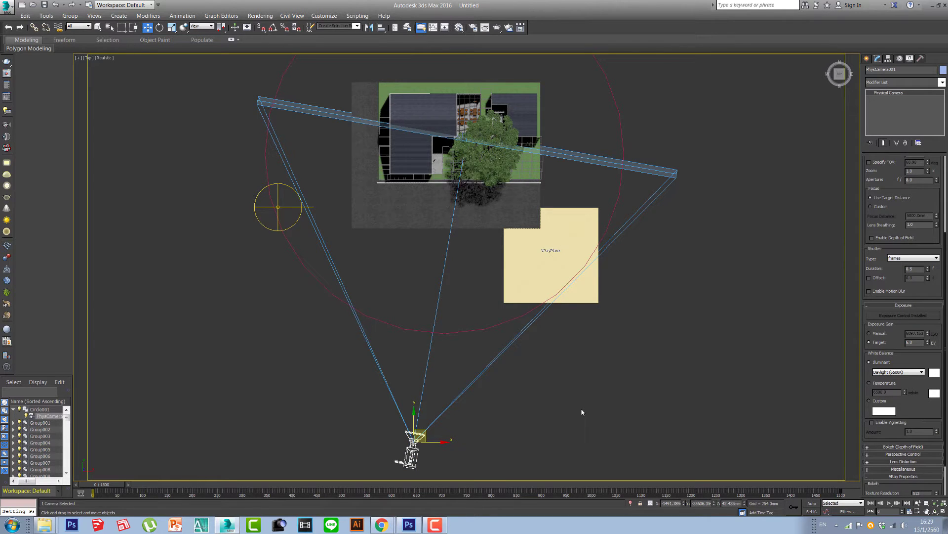
{"action": "key", "text": "Delete"}
Step: Delete the Circle001 path and orbit to inspect the building in 3D
{"action": "left_click_drag", "start_coordinate": [453, 356], "coordinate": [420, 318]}
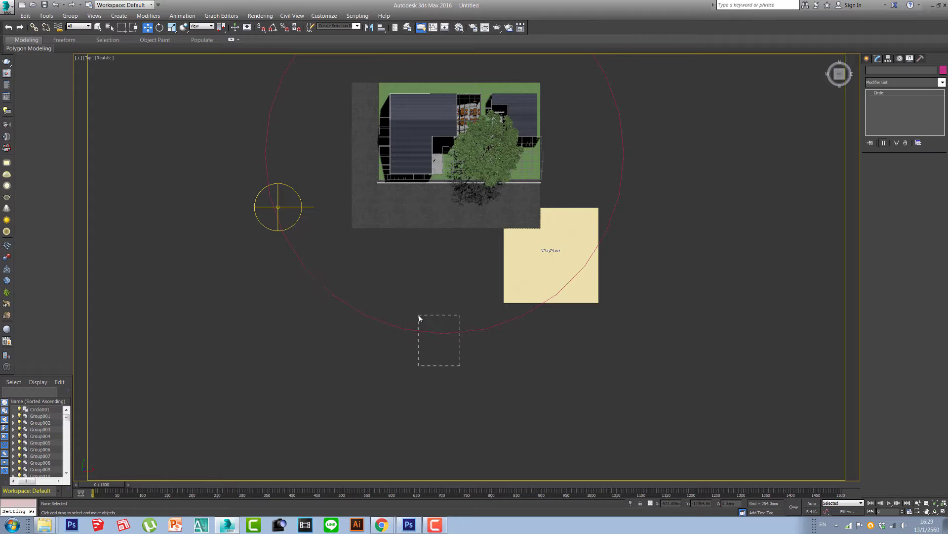
{"action": "key", "text": "Delete"}
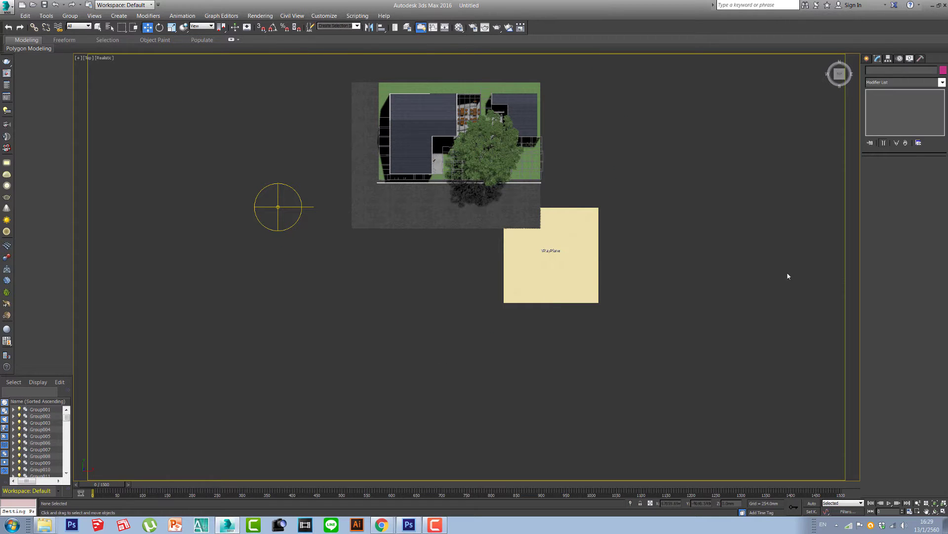
{"action": "left_click", "coordinate": [867, 58]}
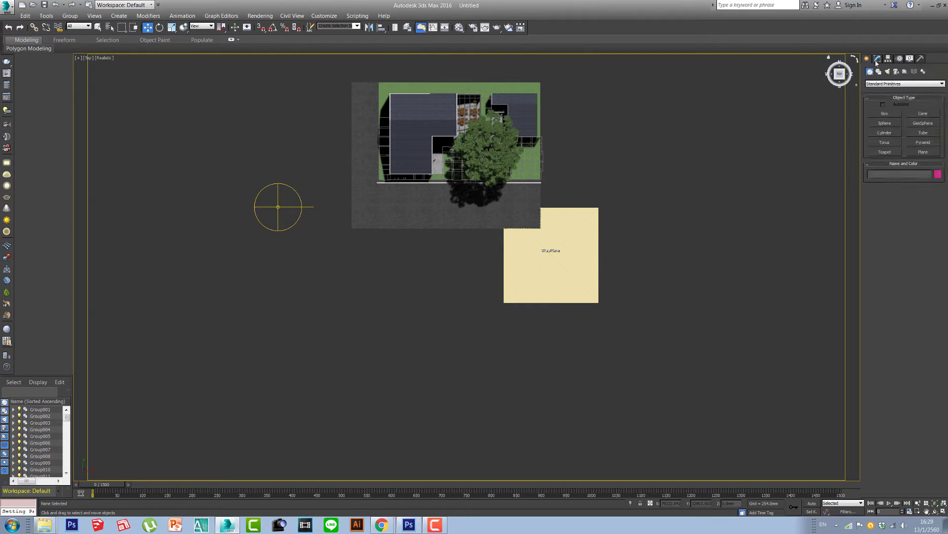
{"action": "mouse_move", "coordinate": [411, 297]}
{"action": "middle_mouse_down", "text": "alt"}
{"action": "mouse_move", "coordinate": [453, 271]}
{"action": "mouse_move", "coordinate": [434, 252]}
{"action": "middle_mouse_up", "text": "alt"}
{"action": "scroll", "coordinate": [453, 271], "scroll_direction": "down", "scroll_amount": 5}
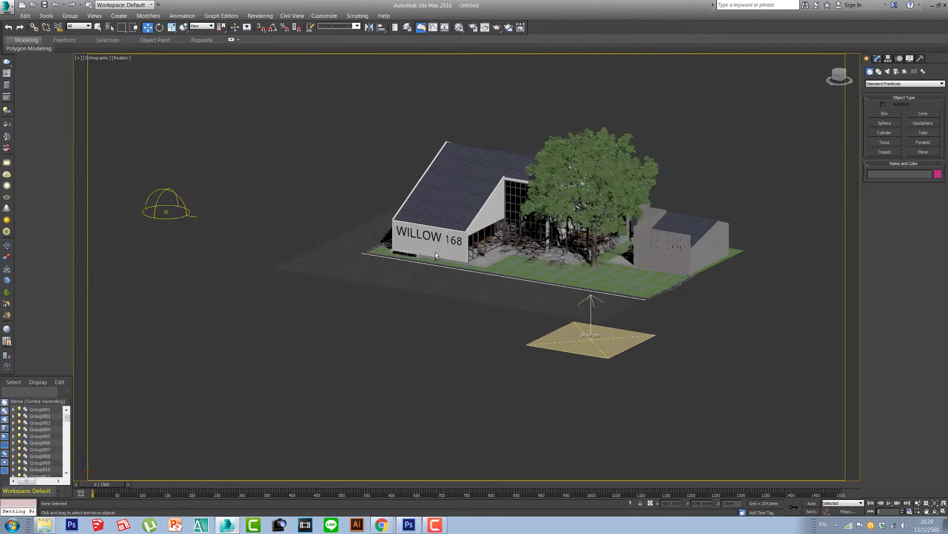
{"action": "scroll", "coordinate": [477, 258], "scroll_direction": "up", "scroll_amount": 3}
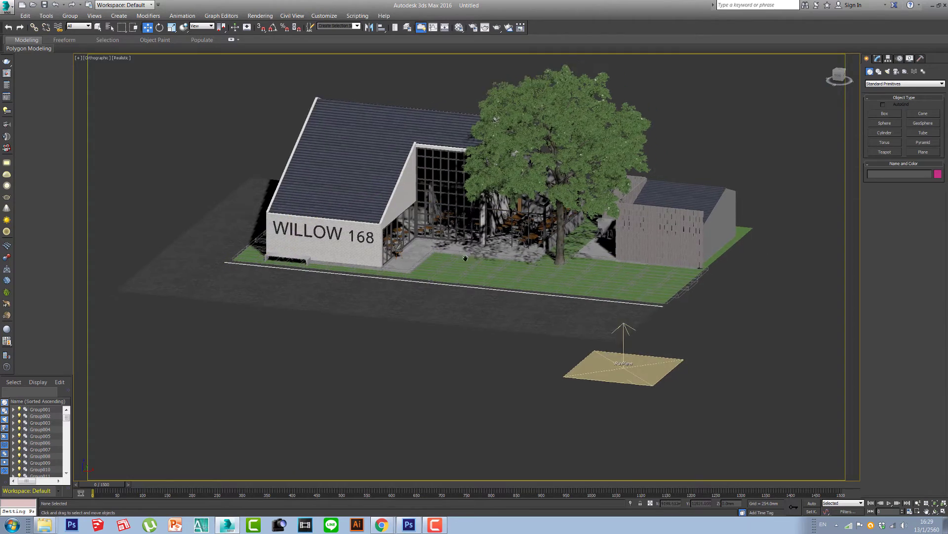
{"action": "scroll", "coordinate": [350, 243], "scroll_direction": "up", "scroll_amount": 3}
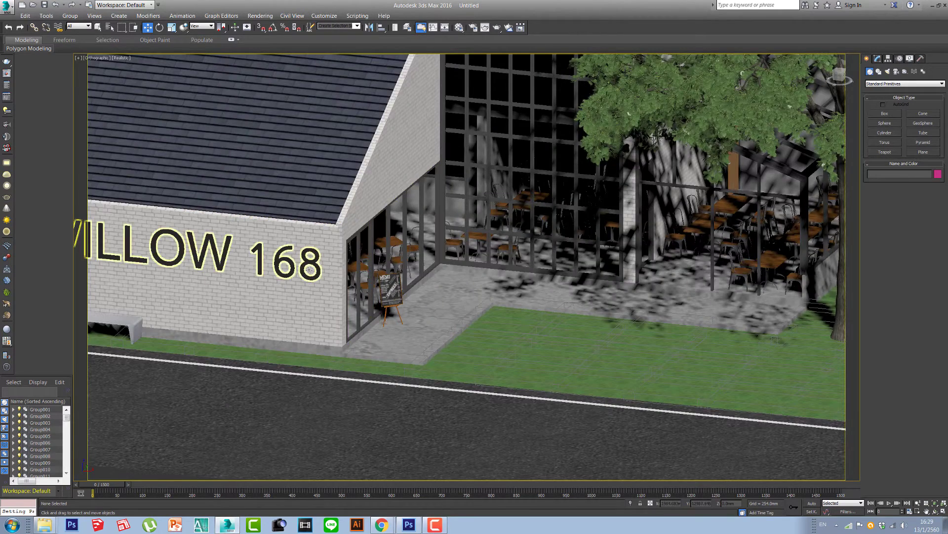
{"action": "scroll", "coordinate": [346, 267], "scroll_direction": "down", "scroll_amount": 4}
Step: Recentre the building in the Top plan view and start a Physical camera
{"action": "key", "text": "t"}
{"action": "scroll", "coordinate": [326, 292], "scroll_direction": "up", "scroll_amount": 4}
{"action": "middle_click_drag", "start_coordinate": [307, 301], "coordinate": [264, 269]}
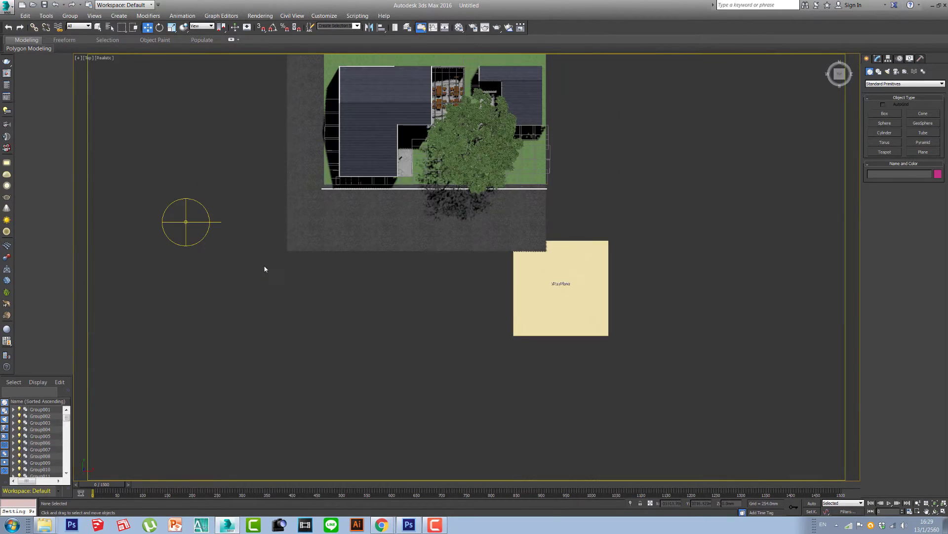
{"action": "middle_click_drag", "start_coordinate": [332, 287], "coordinate": [337, 290]}
{"action": "left_click", "coordinate": [7, 136]}
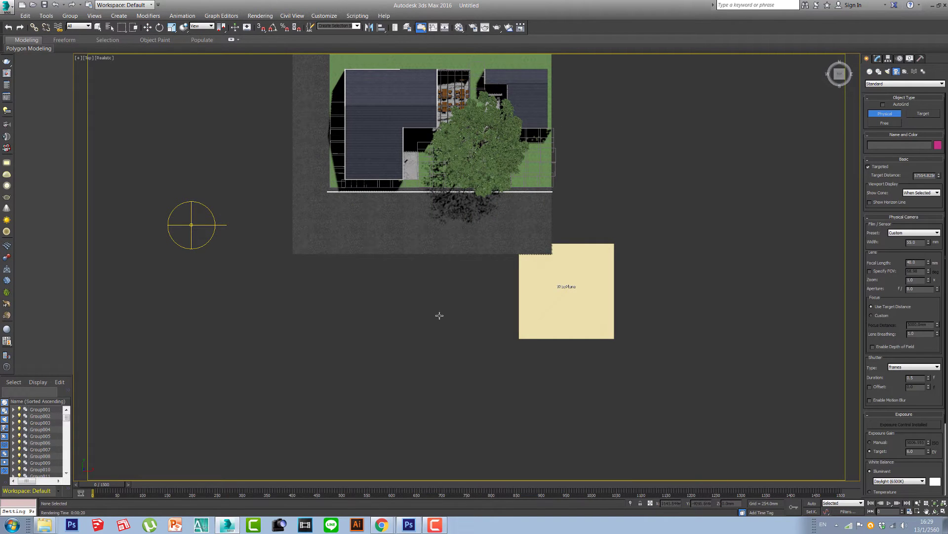
Step: Place a targeted Physical camera aimed at WILLOW 168 and frame it with safe frames on
{"action": "left_click_drag", "start_coordinate": [408, 387], "coordinate": [426, 136]}
{"action": "key", "text": "c"}
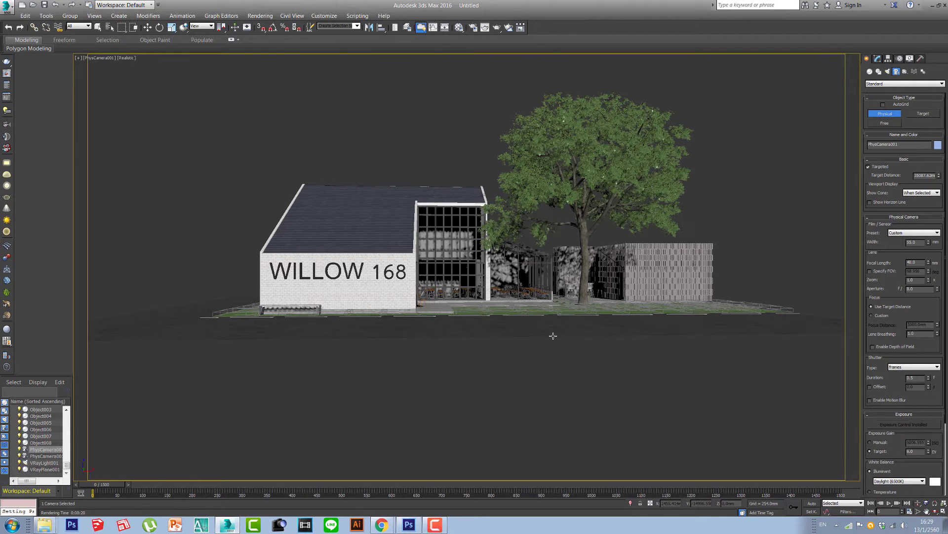
{"action": "middle_click_drag", "start_coordinate": [542, 321], "coordinate": [487, 339]}
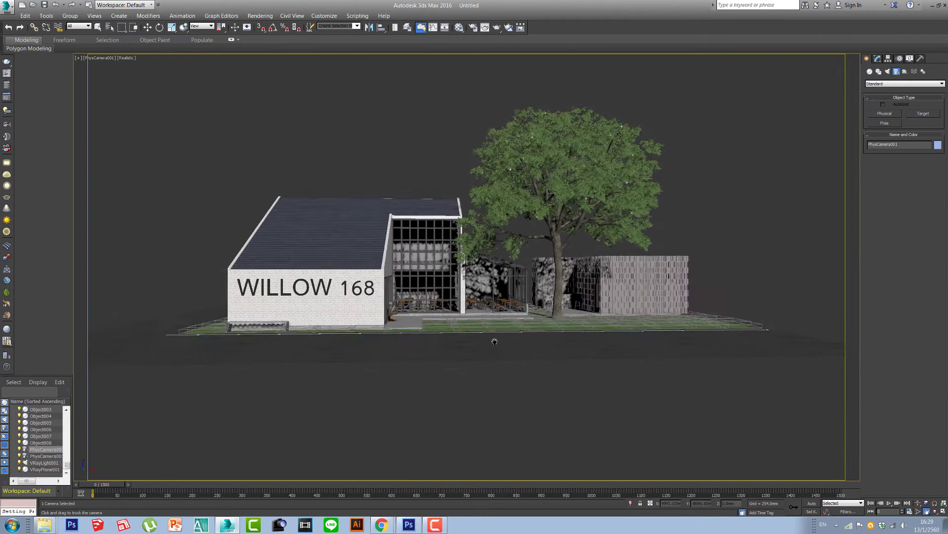
{"action": "key", "text": "shift+f"}
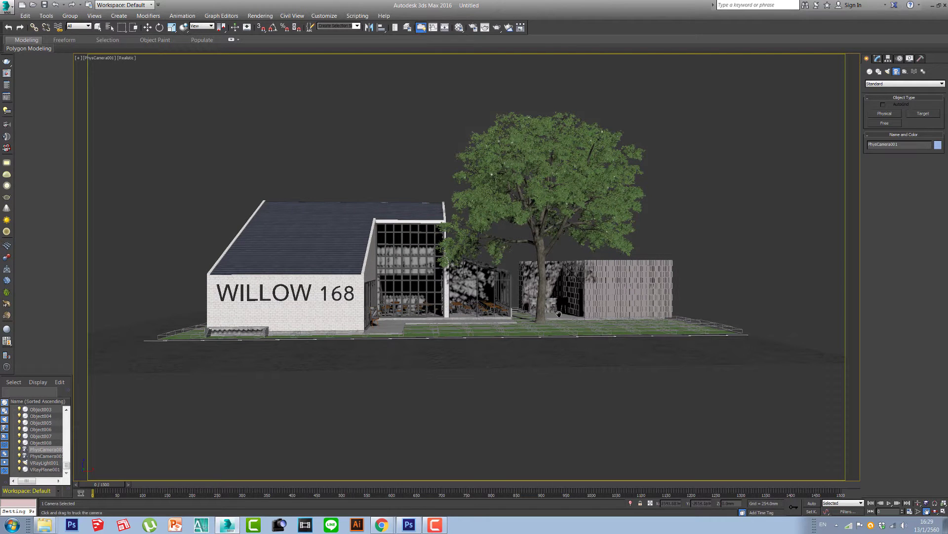
{"action": "left_click", "coordinate": [6, 61]}
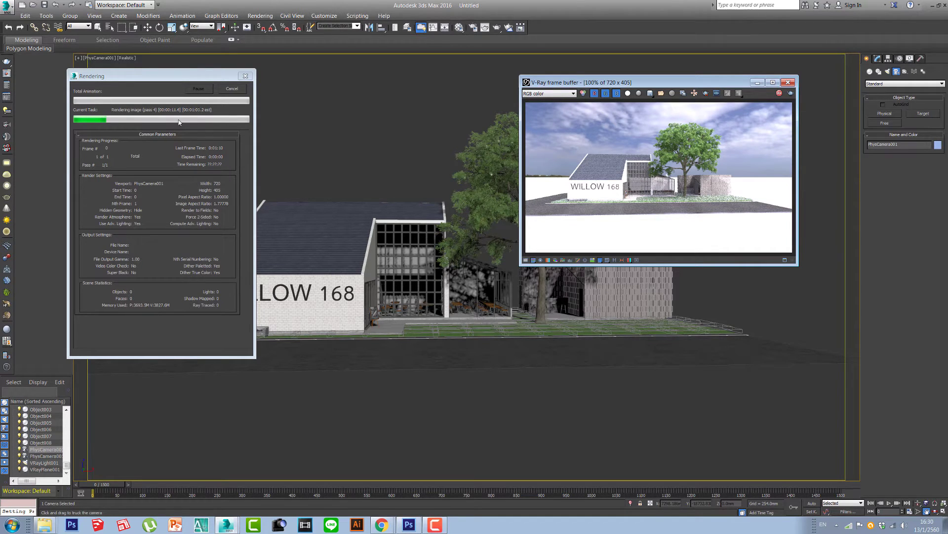
{"action": "left_click", "coordinate": [235, 88]}
{"action": "left_click", "coordinate": [788, 82]}
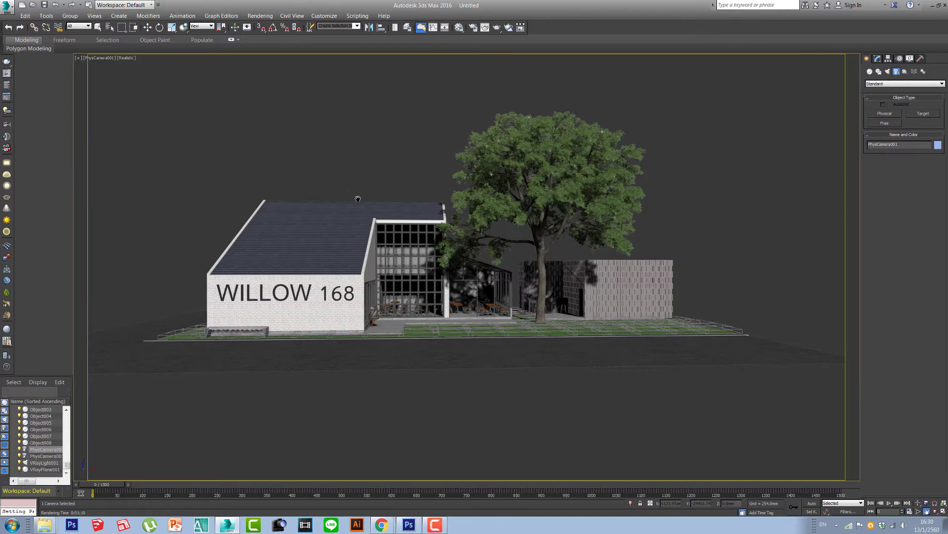
Step: Zoom into the Top plan view, check PhysCamera001's settings, then return to the Create panel
{"action": "key", "text": "t"}
{"action": "scroll", "coordinate": [330, 170], "scroll_direction": "up", "scroll_amount": 5}
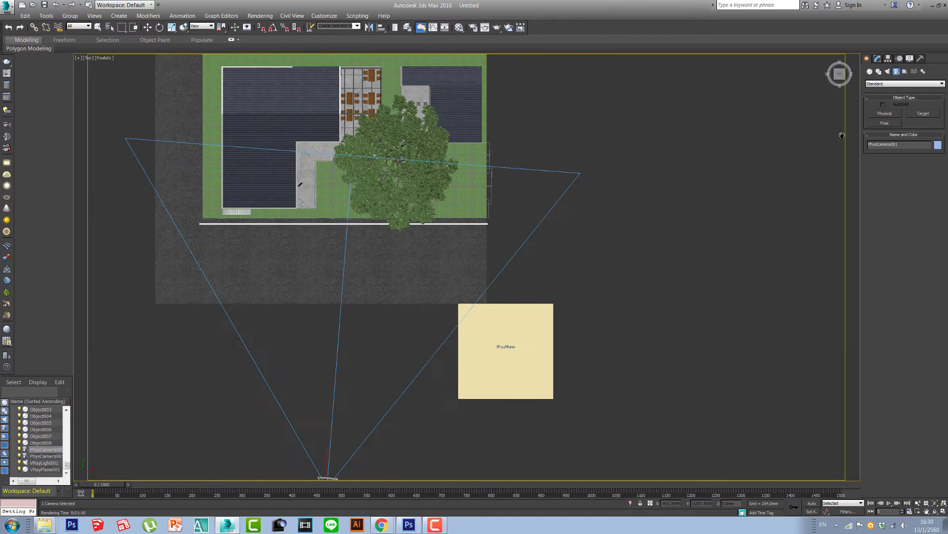
{"action": "left_click", "coordinate": [878, 58]}
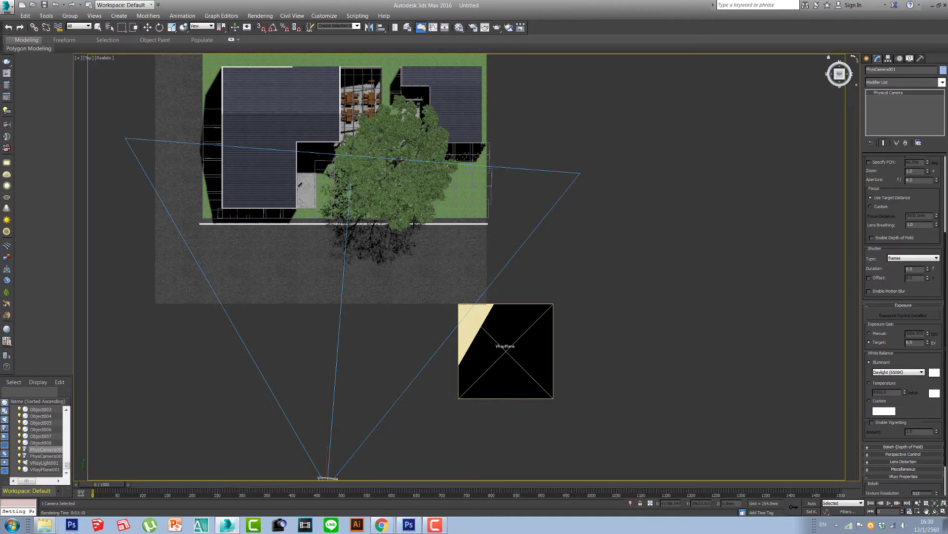
{"action": "left_click", "coordinate": [867, 58]}
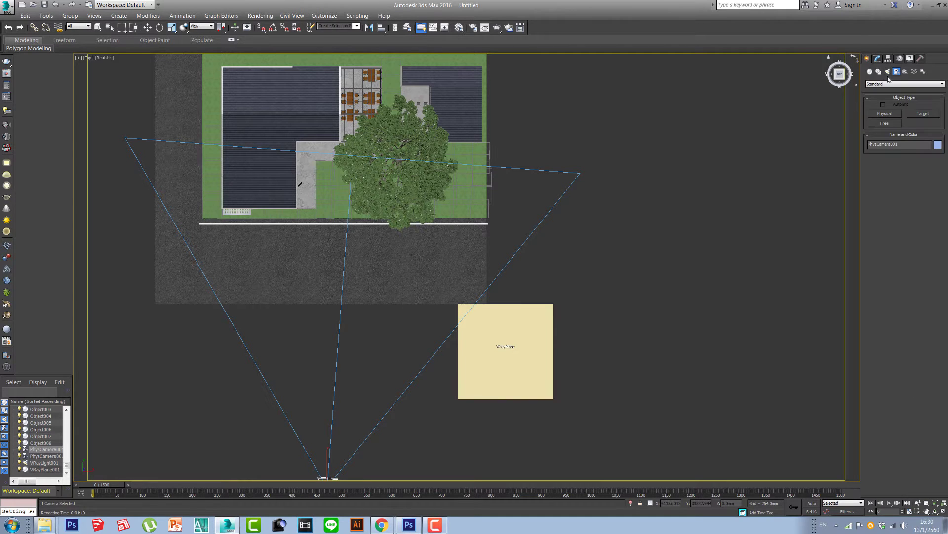
Step: Draw Circle001 around the building and centre it on the site
{"action": "left_click", "coordinate": [885, 130]}
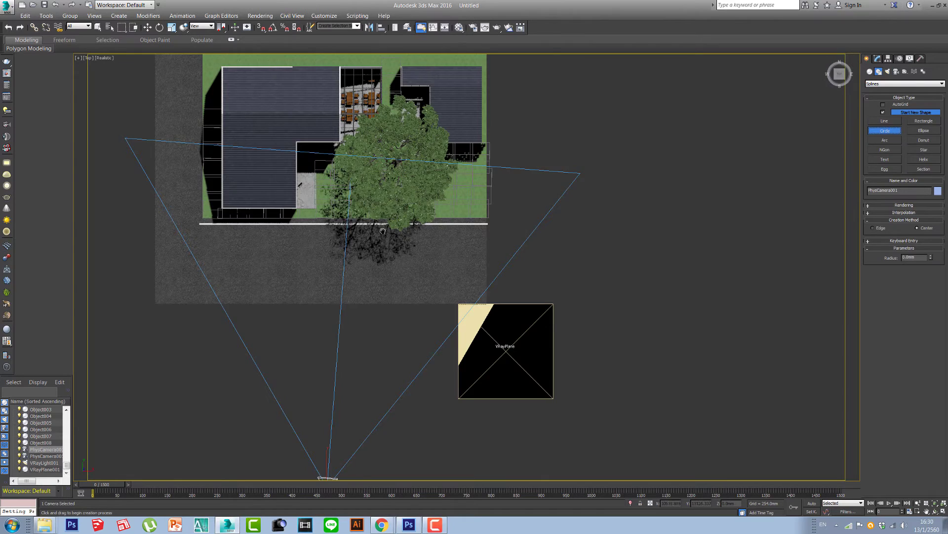
{"action": "middle_click_drag", "start_coordinate": [376, 236], "coordinate": [381, 263]}
{"action": "scroll", "coordinate": [380, 262], "scroll_direction": "down", "scroll_amount": 3}
{"action": "mouse_move", "coordinate": [355, 194]}
{"action": "left_mouse_down"}
{"action": "mouse_move", "coordinate": [410, 295]}
{"action": "mouse_move", "coordinate": [428, 296]}
{"action": "left_mouse_up"}
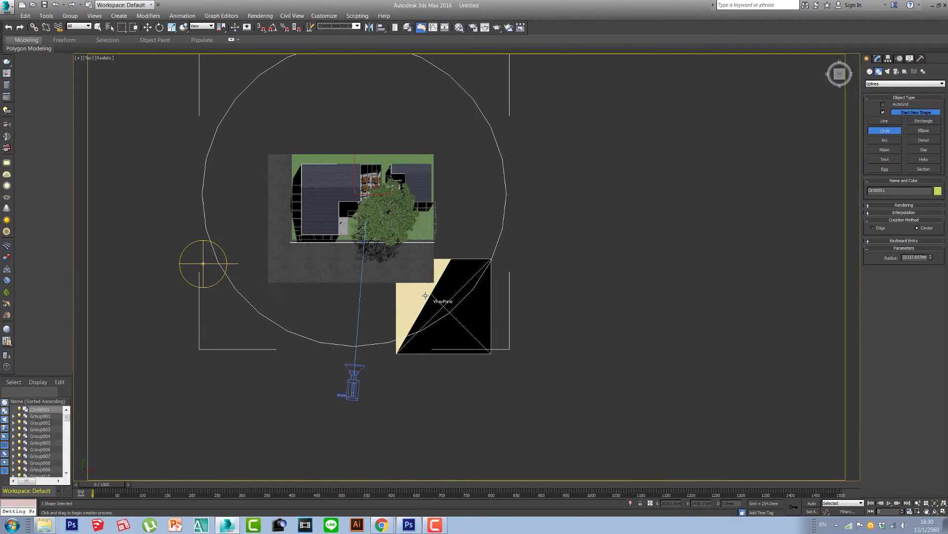
{"action": "right_click", "coordinate": [425, 296]}
{"action": "left_click_drag", "start_coordinate": [364, 184], "coordinate": [366, 191]}
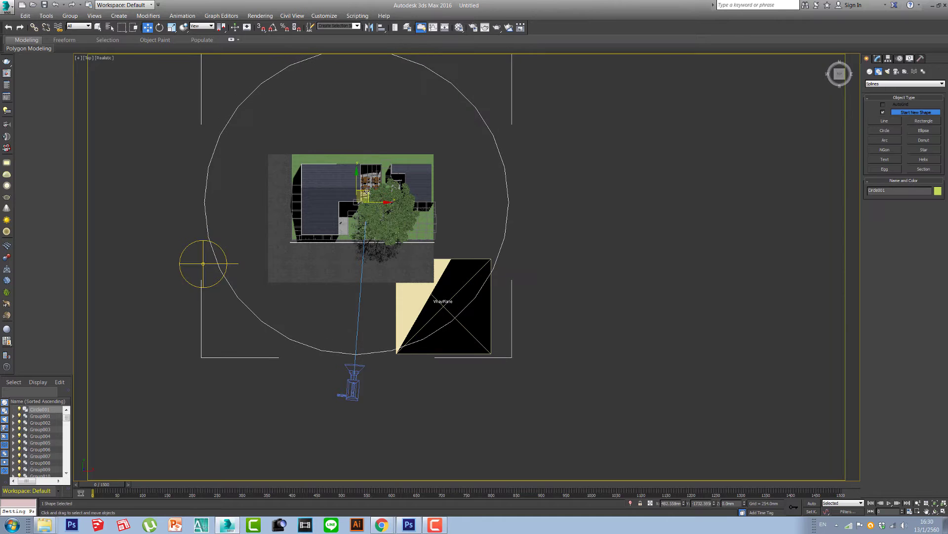
Step: Check the circle and building in the Front view
{"action": "key", "text": "f"}
{"action": "key", "text": "z"}
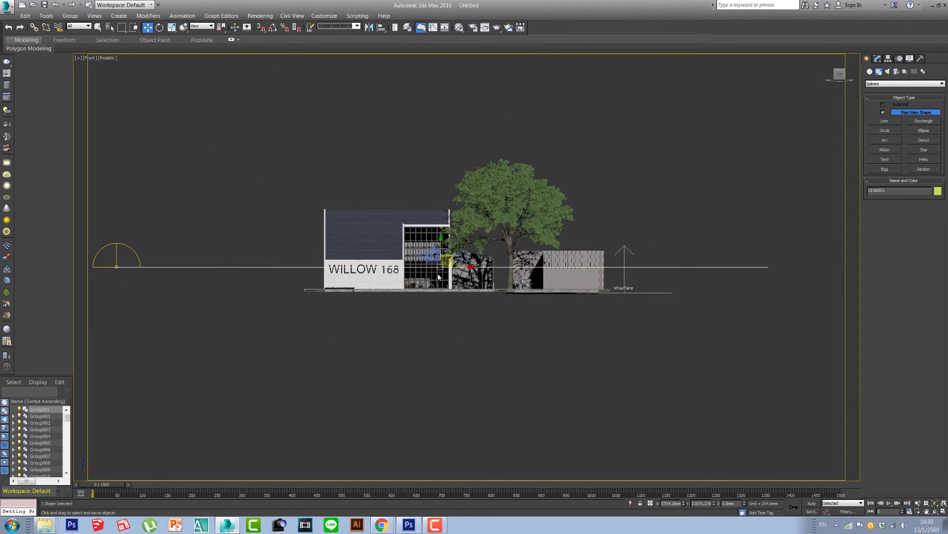
{"action": "scroll", "coordinate": [439, 277], "scroll_direction": "up", "scroll_amount": 2}
{"action": "left_click_drag", "start_coordinate": [443, 241], "coordinate": [443, 228]}
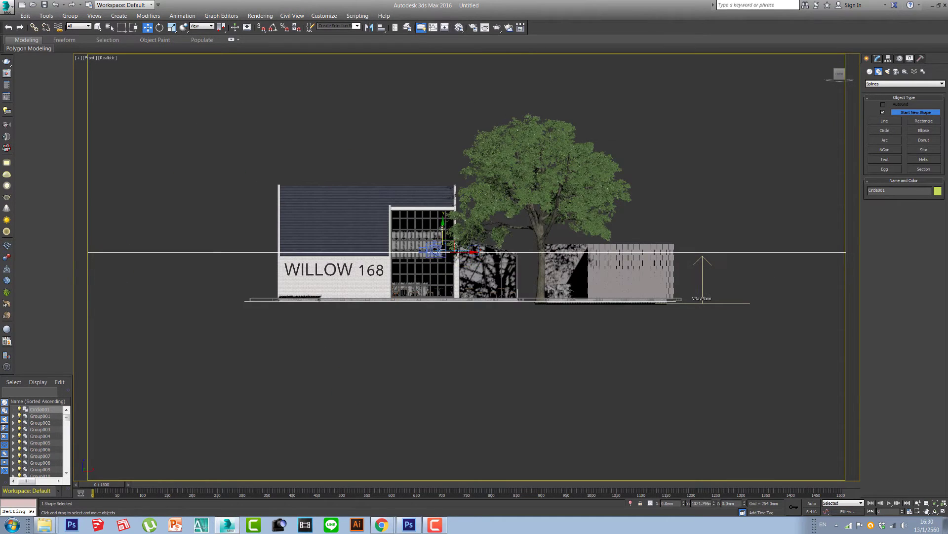
Step: Back in Top view, uniformly scale Circle001 up to about 107.7%
{"action": "key", "text": "t"}
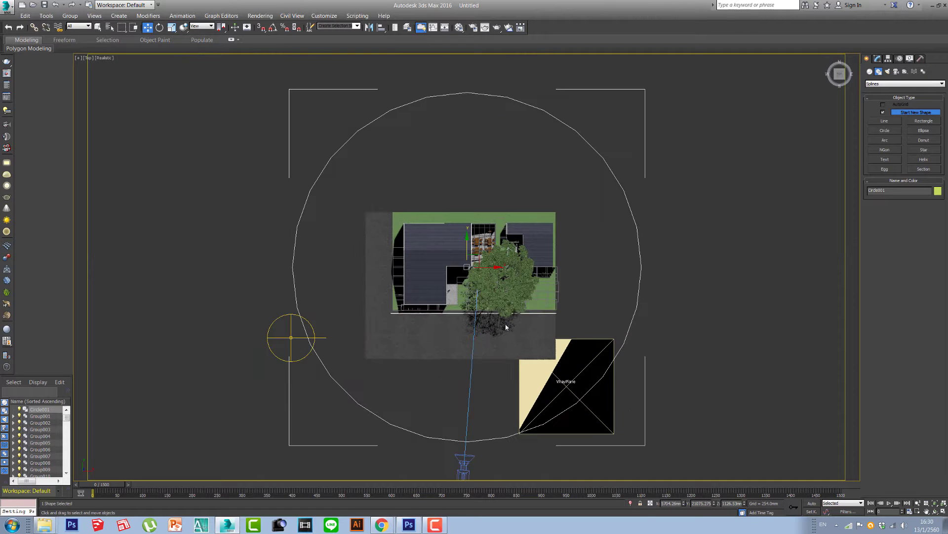
{"action": "middle_click_drag", "start_coordinate": [506, 327], "coordinate": [445, 249]}
{"action": "key", "text": "r"}
{"action": "left_click_drag", "start_coordinate": [413, 190], "coordinate": [416, 185]}
{"action": "middle_click_drag", "start_coordinate": [634, 290], "coordinate": [550, 313]}
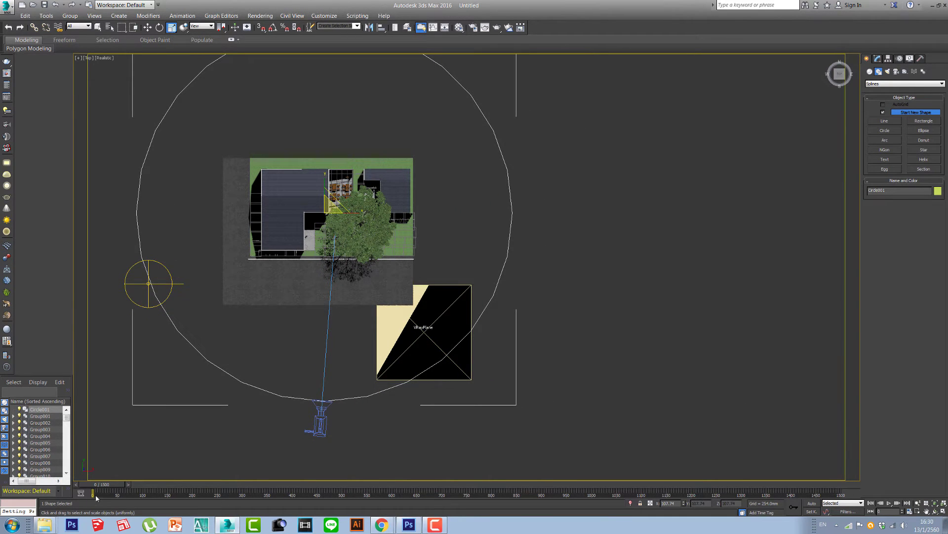
{"action": "left_click", "coordinate": [910, 512]}
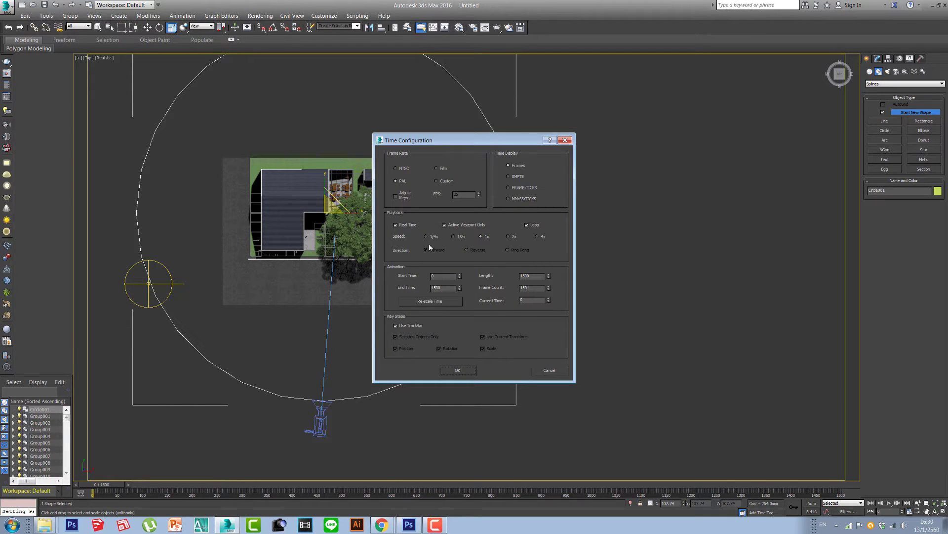
{"action": "double_click", "coordinate": [433, 288]}
{"action": "type", "text": "100"}
{"action": "key", "text": "Return"}
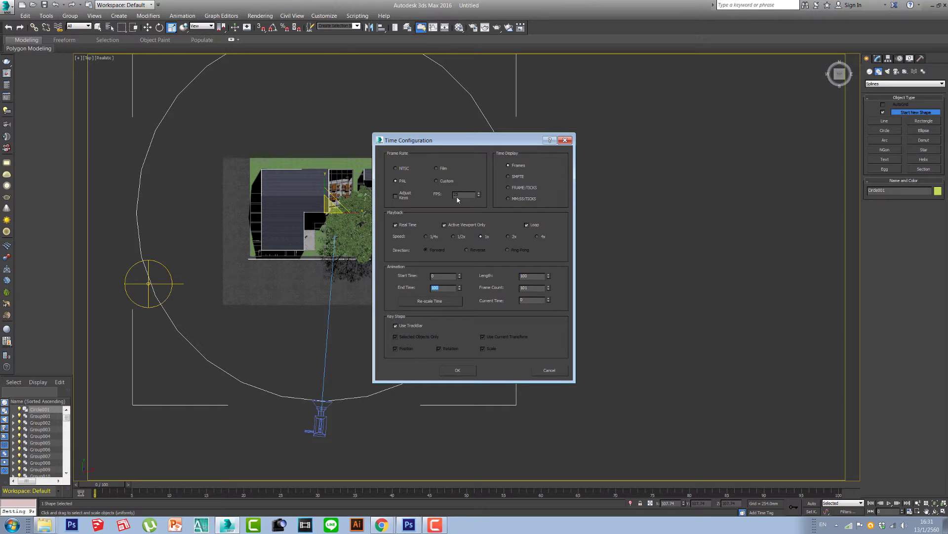
{"action": "type", "text": "0"}
{"action": "key", "text": "Return"}
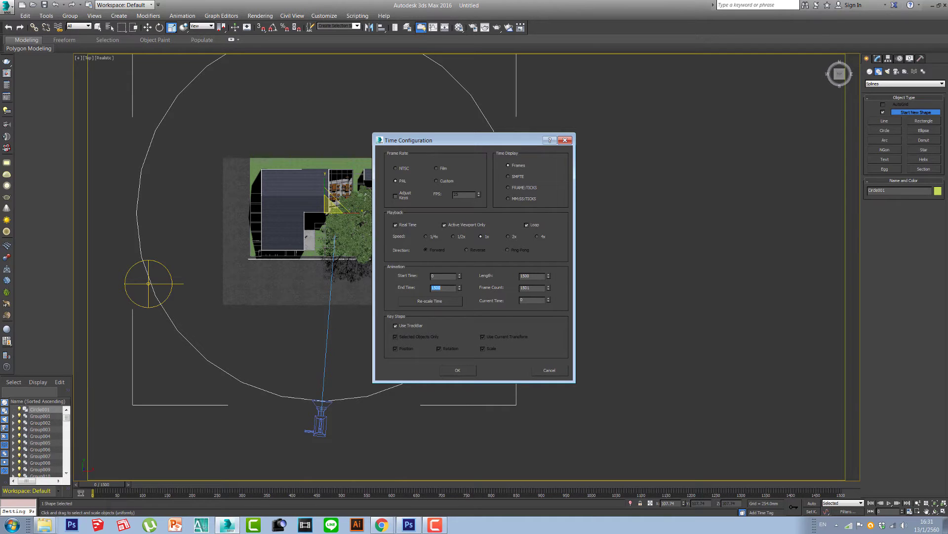
{"action": "left_click", "coordinate": [455, 371]}
Step: Try a Path Constraint without the camera selected, then cancel and dismiss the warning
{"action": "middle_click_drag", "start_coordinate": [446, 365], "coordinate": [578, 348]}
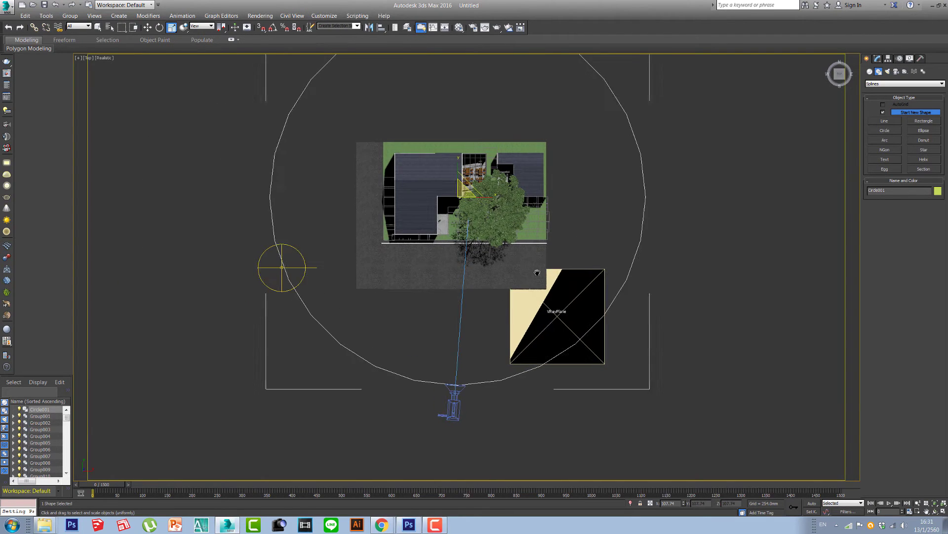
{"action": "scroll", "coordinate": [527, 264], "scroll_direction": "up", "scroll_amount": 3}
{"action": "scroll", "coordinate": [244, 275], "scroll_direction": "down", "scroll_amount": 1}
{"action": "scroll", "coordinate": [272, 265], "scroll_direction": "down", "scroll_amount": 2}
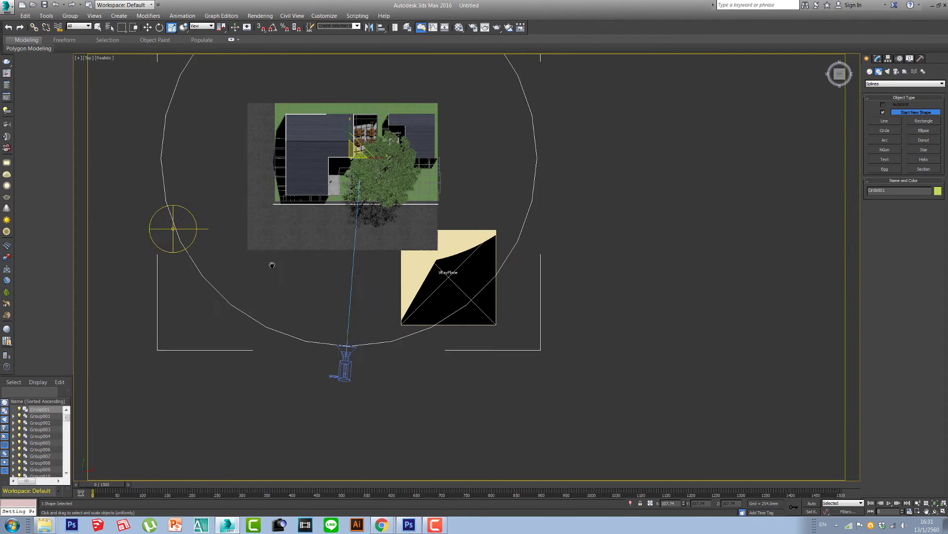
{"action": "left_click", "coordinate": [185, 18]}
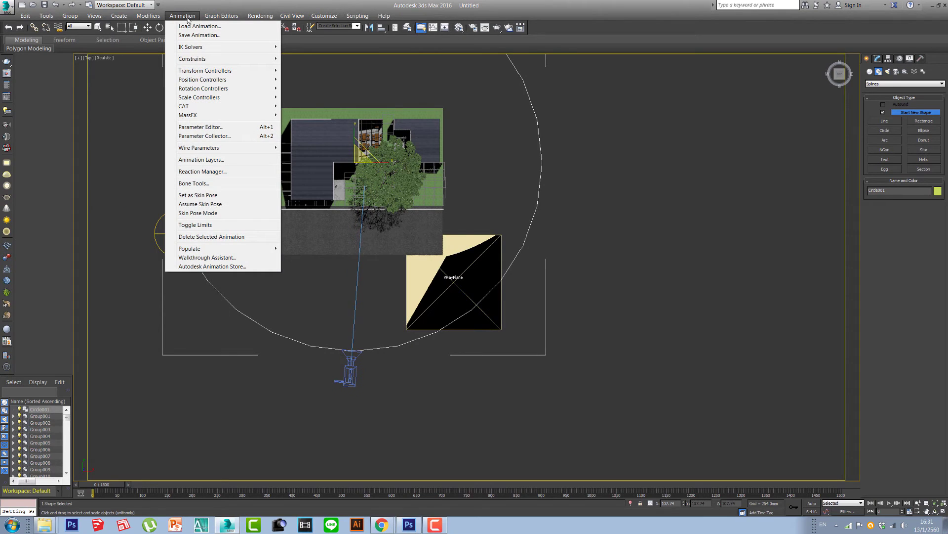
{"action": "mouse_move", "coordinate": [191, 58]}
{"action": "left_click", "coordinate": [307, 80]}
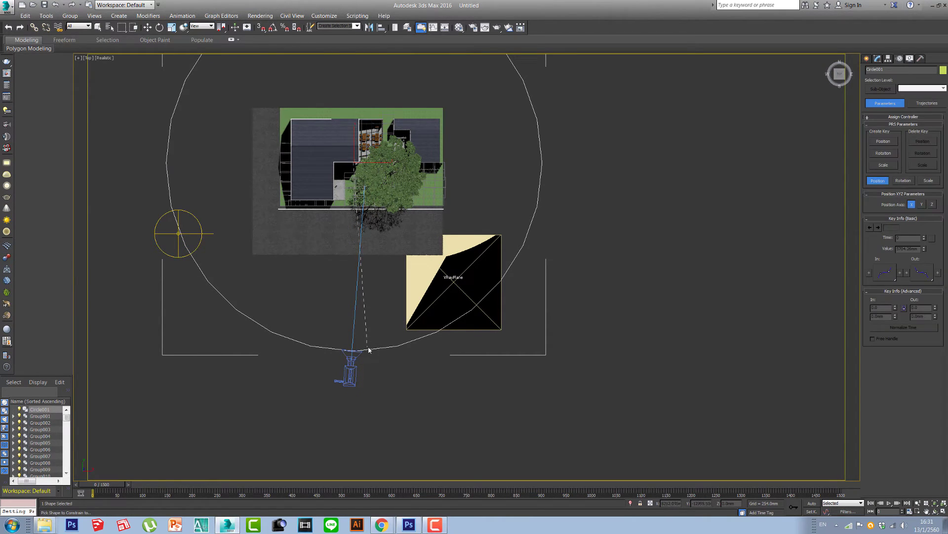
{"action": "key", "text": "r"}
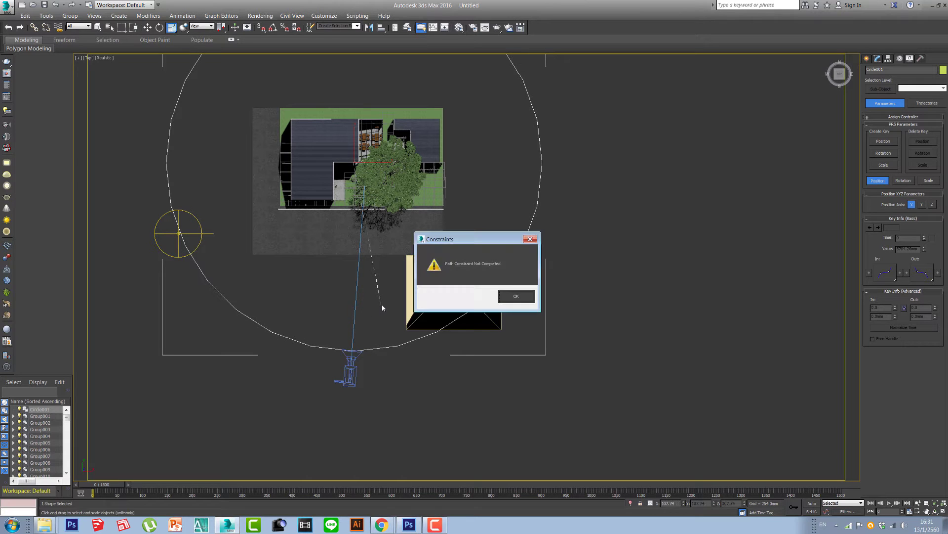
{"action": "left_click", "coordinate": [514, 300]}
Step: Path-constrain PhysCamera001 to Circle001, adjust % Along Path, and turn on Auto Key
{"action": "key", "text": "w"}
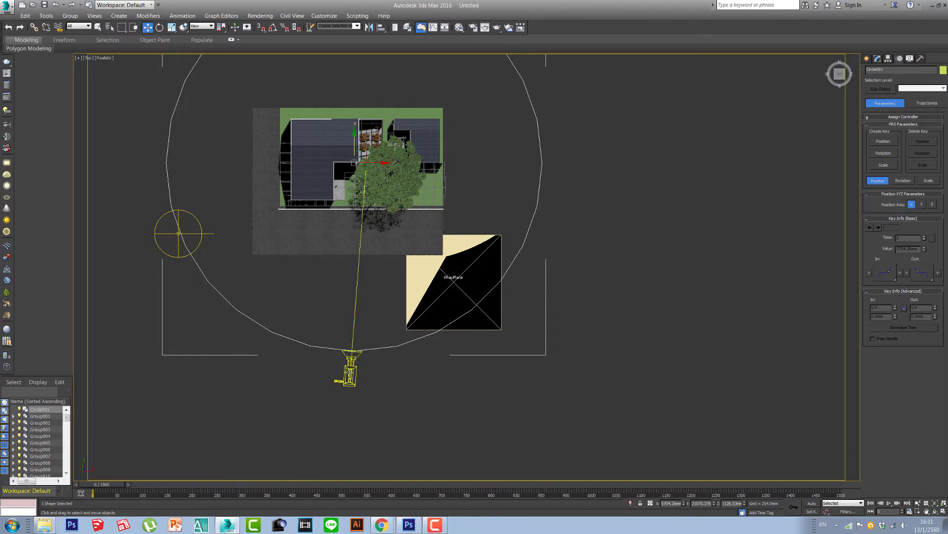
{"action": "left_click", "coordinate": [350, 370]}
{"action": "left_click", "coordinate": [182, 16]}
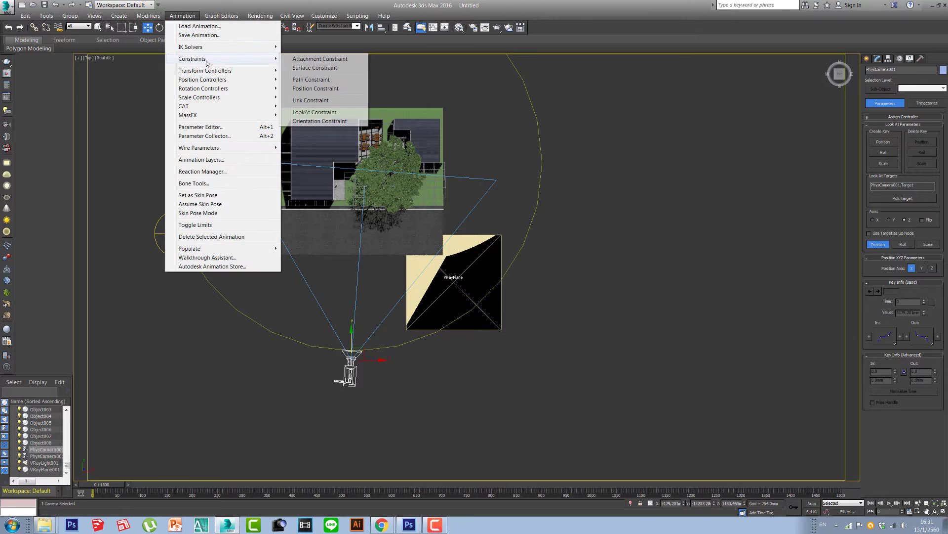
{"action": "mouse_move", "coordinate": [192, 58]}
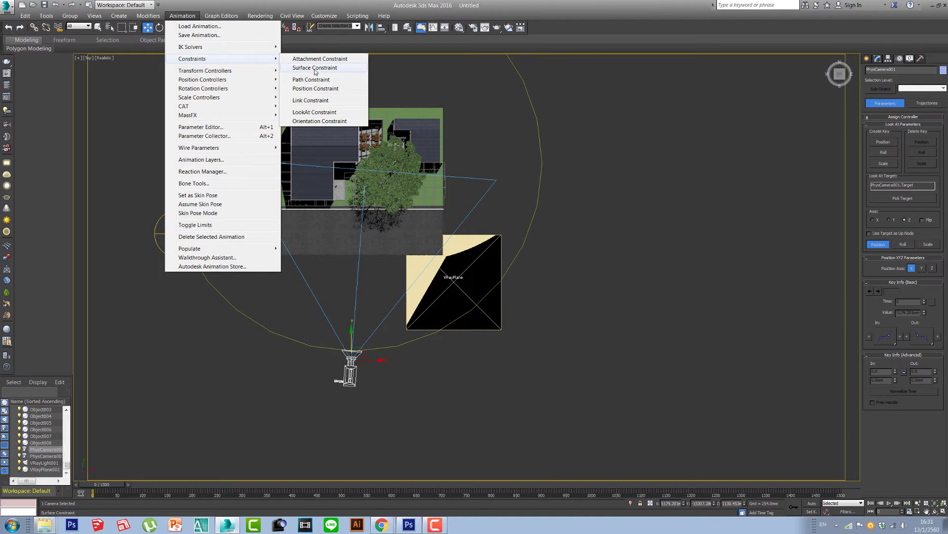
{"action": "left_click", "coordinate": [311, 80]}
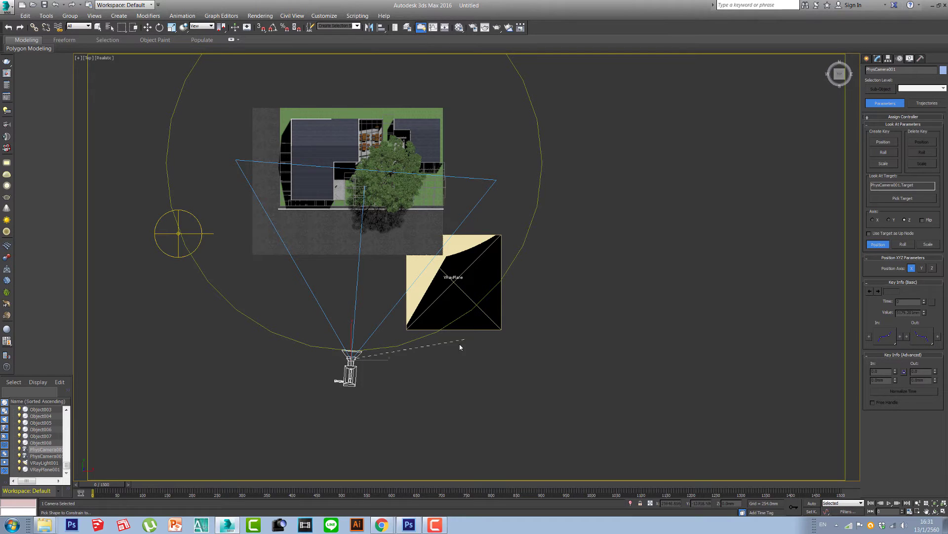
{"action": "left_click", "coordinate": [399, 345]}
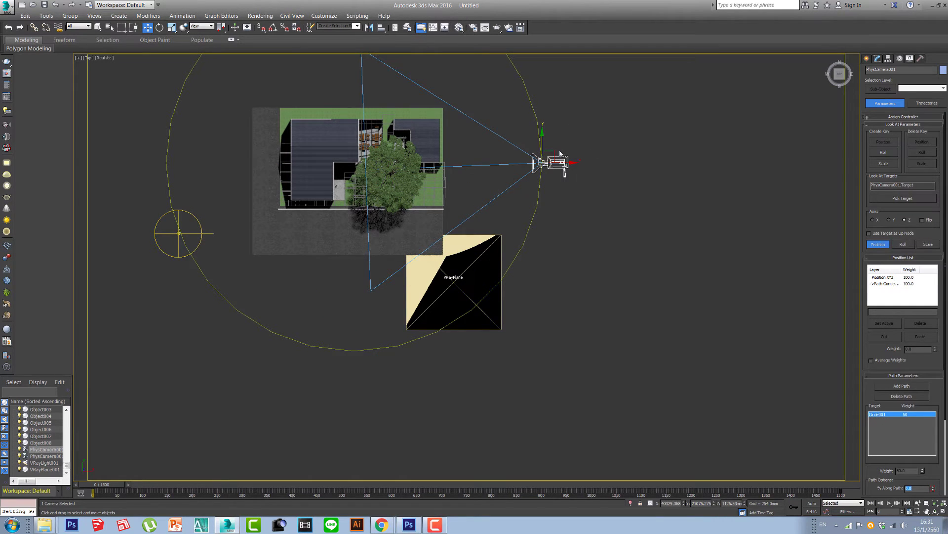
{"action": "mouse_move", "coordinate": [560, 153]}
{"action": "left_mouse_down"}
{"action": "mouse_move", "coordinate": [446, 220]}
{"action": "mouse_move", "coordinate": [234, 286]}
{"action": "mouse_move", "coordinate": [176, 193]}
{"action": "mouse_move", "coordinate": [180, 148]}
{"action": "left_mouse_up"}
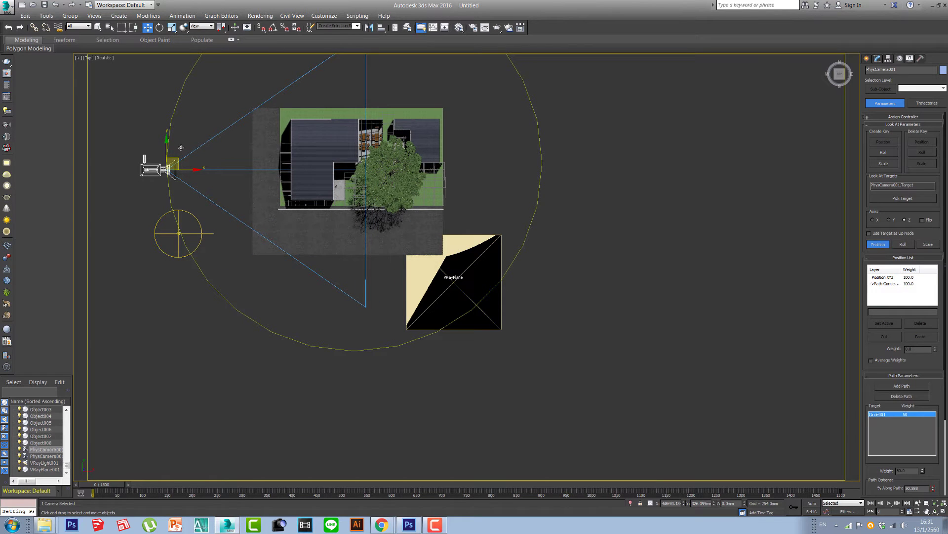
{"action": "left_click", "coordinate": [812, 503]}
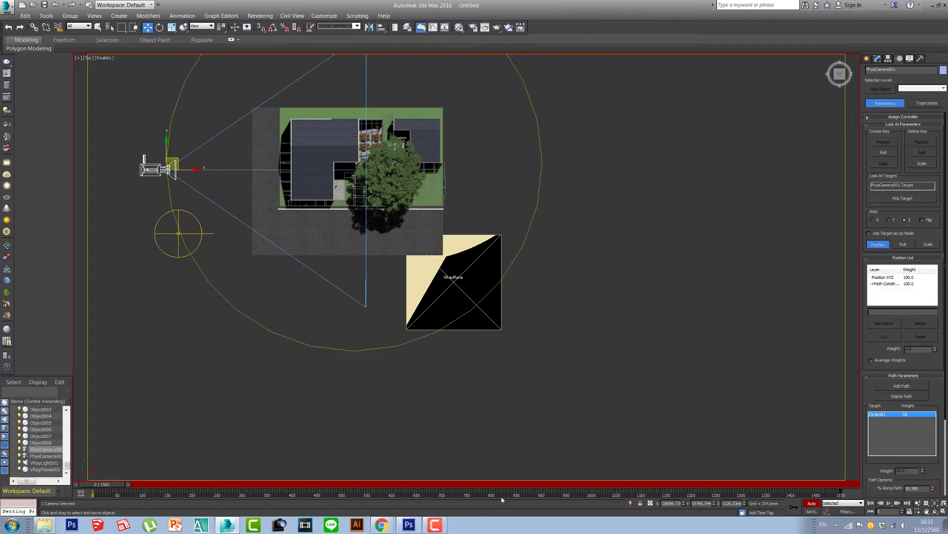
Step: Key the camera's path position through frame 1500, turn Auto Key off, and preview through PhysCamera001
{"action": "left_click_drag", "start_coordinate": [124, 485], "coordinate": [135, 480]}
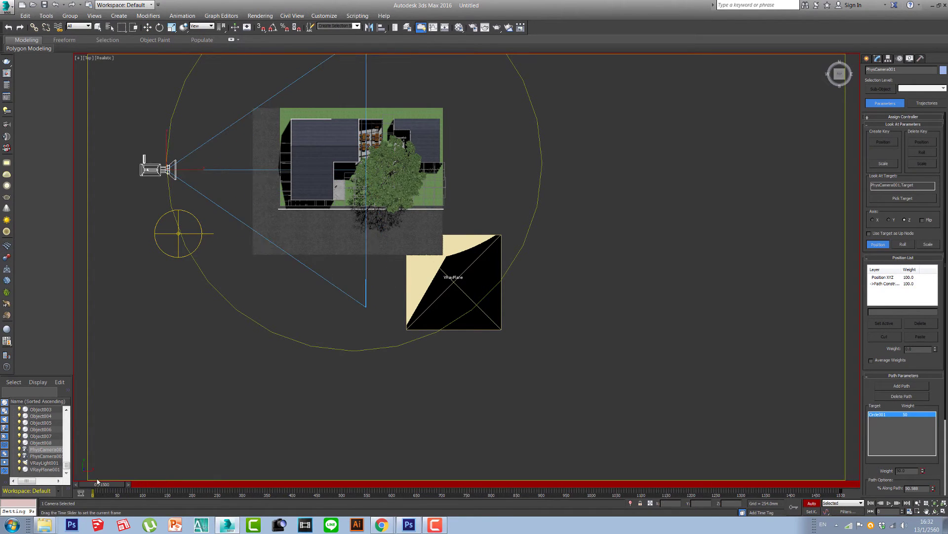
{"action": "key", "text": "w"}
{"action": "mouse_move", "coordinate": [118, 488]}
{"action": "left_mouse_down"}
{"action": "mouse_move", "coordinate": [828, 467]}
{"action": "mouse_move", "coordinate": [324, 483]}
{"action": "mouse_move", "coordinate": [720, 455]}
{"action": "left_mouse_up"}
{"action": "left_click_drag", "start_coordinate": [784, 442], "coordinate": [850, 475]}
{"action": "key", "text": "w"}
{"action": "left_click", "coordinate": [812, 503]}
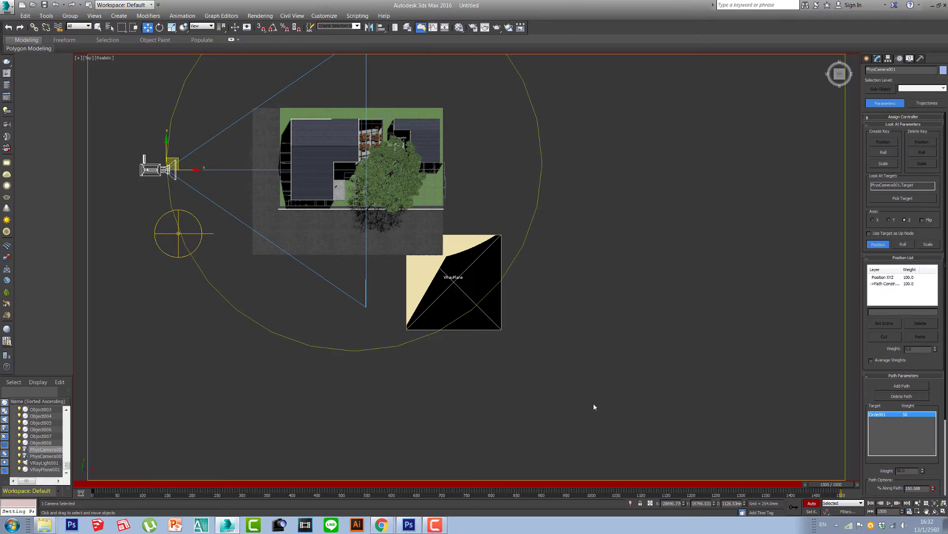
{"action": "key", "text": "c"}
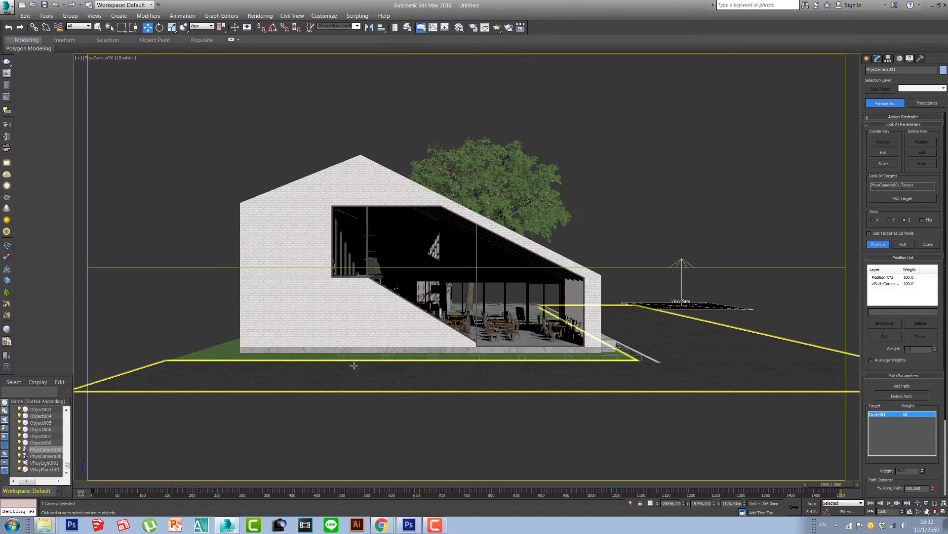
{"action": "mouse_move", "coordinate": [838, 489]}
{"action": "left_mouse_down"}
{"action": "mouse_move", "coordinate": [193, 492]}
{"action": "mouse_move", "coordinate": [104, 491]}
{"action": "mouse_move", "coordinate": [823, 482]}
{"action": "mouse_move", "coordinate": [92, 483]}
{"action": "left_mouse_up"}
Step: At frame 0 in Top view, convert Circle001 to an Editable Spline
{"action": "key", "text": "w"}
{"action": "key", "text": "t"}
{"action": "middle_click_drag", "start_coordinate": [665, 320], "coordinate": [268, 320]}
{"action": "left_click", "coordinate": [417, 269]}
{"action": "left_click", "coordinate": [878, 59]}
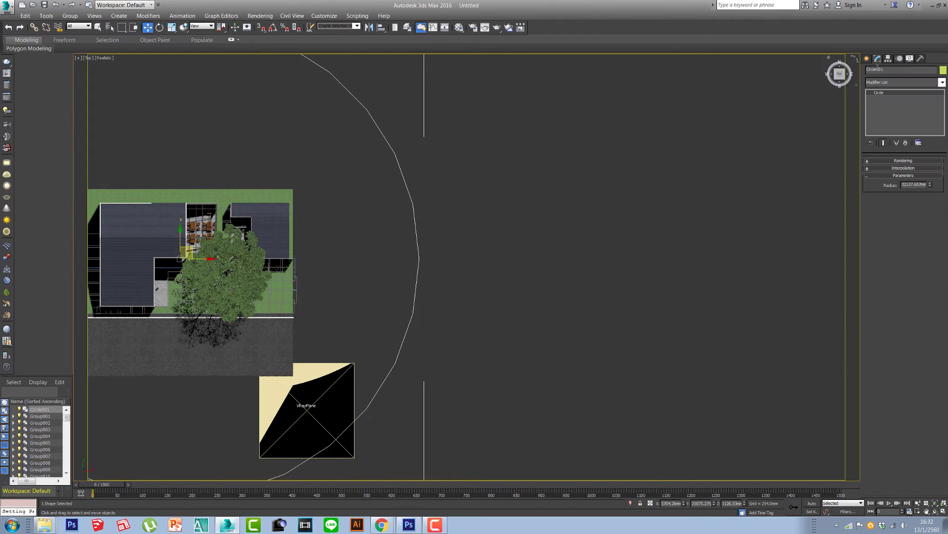
{"action": "right_click", "coordinate": [414, 209]}
{"action": "mouse_move", "coordinate": [437, 300]}
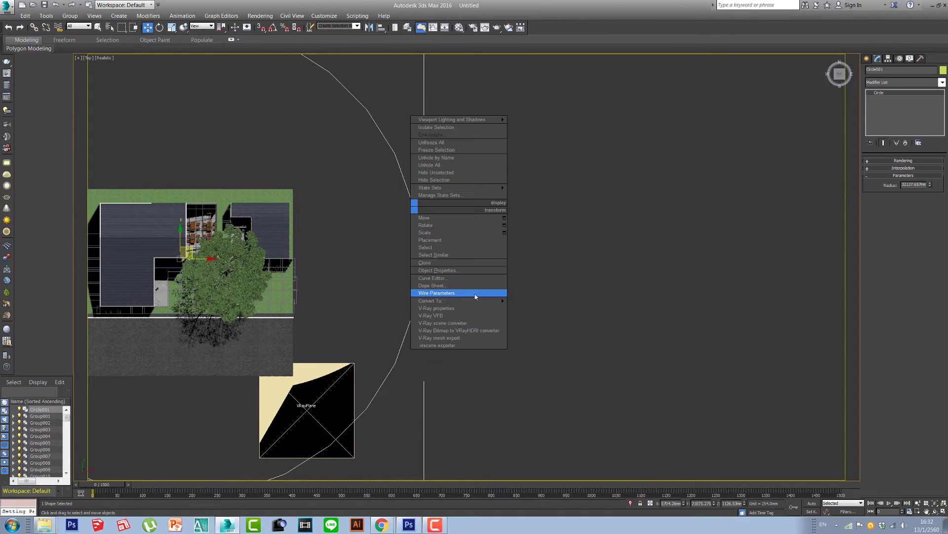
{"action": "left_click", "coordinate": [523, 300]}
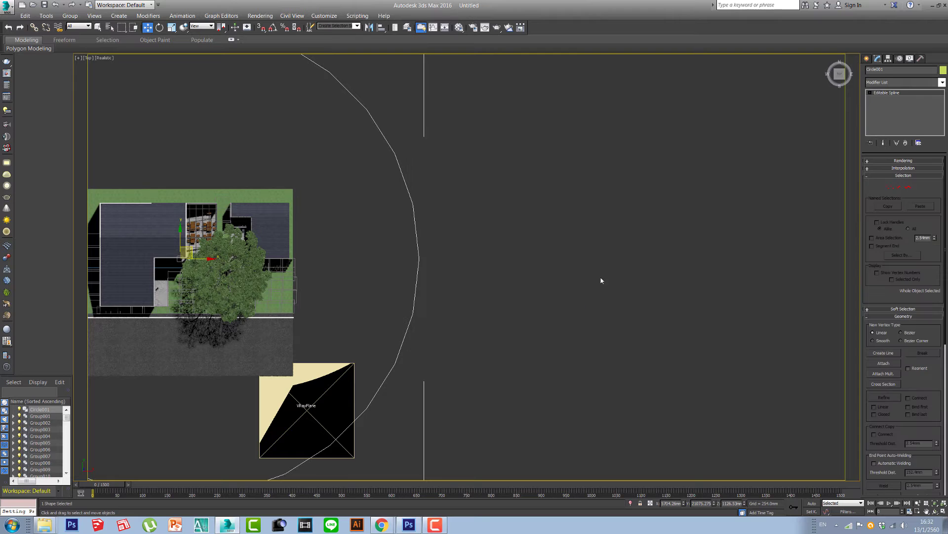
Step: Reshape the path by dragging the right vertex's tangent, then preview through the camera at frame 368
{"action": "left_click", "coordinate": [870, 92]}
{"action": "mouse_move", "coordinate": [433, 228]}
{"action": "middle_mouse_down"}
{"action": "mouse_move", "coordinate": [602, 216]}
{"action": "mouse_move", "coordinate": [603, 204]}
{"action": "middle_mouse_up"}
{"action": "scroll", "coordinate": [601, 215], "scroll_direction": "down", "scroll_amount": 3}
{"action": "left_click", "coordinate": [586, 232]}
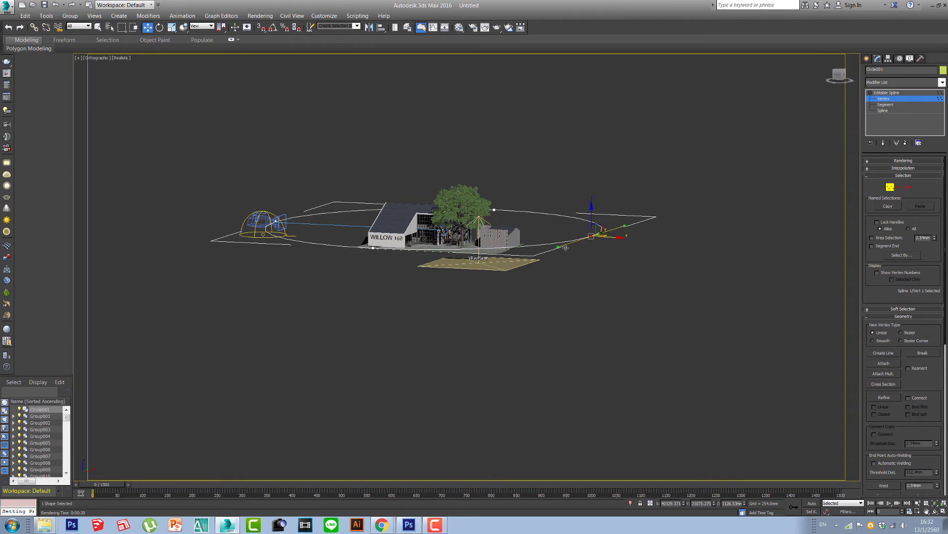
{"action": "left_click_drag", "start_coordinate": [558, 246], "coordinate": [590, 205]}
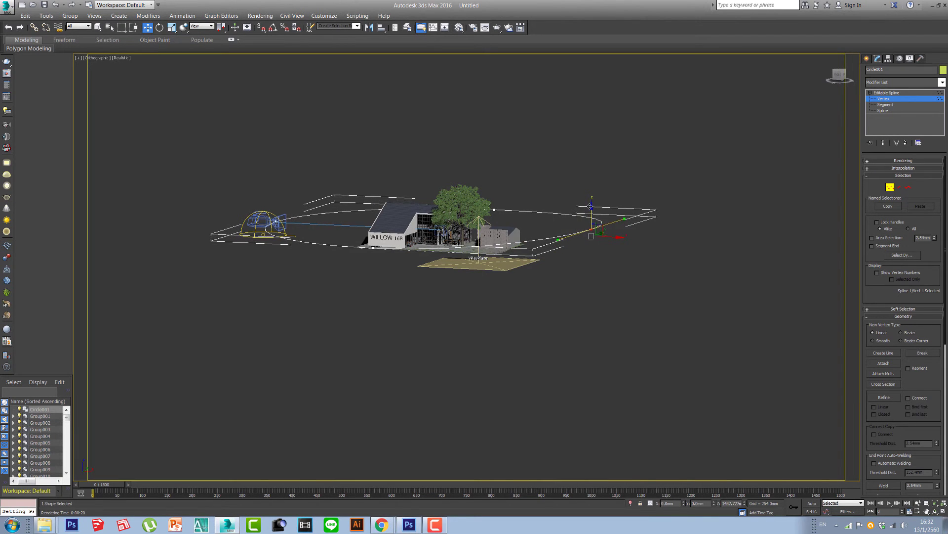
{"action": "mouse_move", "coordinate": [591, 204]}
{"action": "middle_mouse_down", "text": "alt"}
{"action": "mouse_move", "coordinate": [576, 255]}
{"action": "mouse_move", "coordinate": [611, 255]}
{"action": "middle_mouse_up", "text": "alt"}
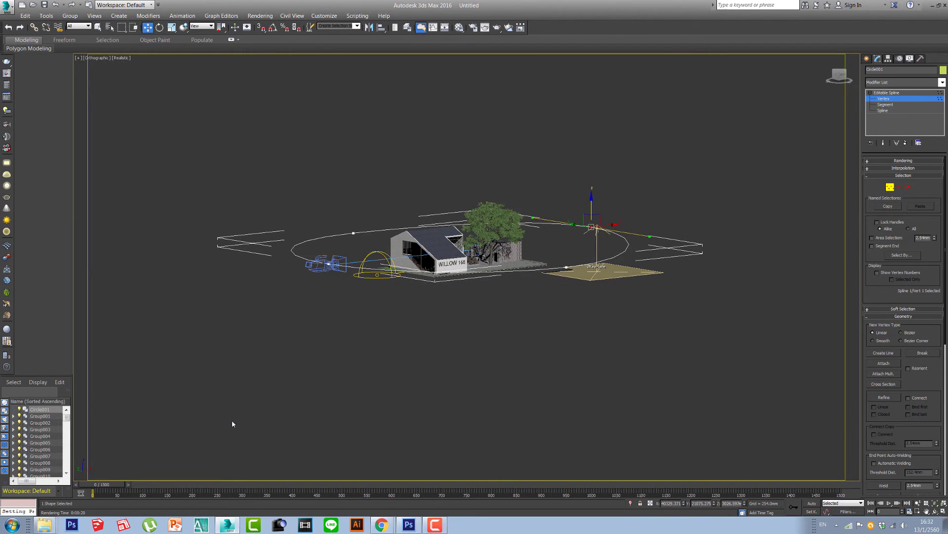
{"action": "key", "text": "c"}
{"action": "mouse_move", "coordinate": [109, 484]}
{"action": "left_mouse_down"}
{"action": "mouse_move", "coordinate": [858, 467]}
{"action": "mouse_move", "coordinate": [731, 485]}
{"action": "mouse_move", "coordinate": [451, 487]}
{"action": "mouse_move", "coordinate": [177, 455]}
{"action": "mouse_move", "coordinate": [57, 453]}
{"action": "left_mouse_up"}
Step: Exit Vertex level, hide Circle001 with Hide Selection, and view the building through PhysCamera001
{"action": "key", "text": "t"}
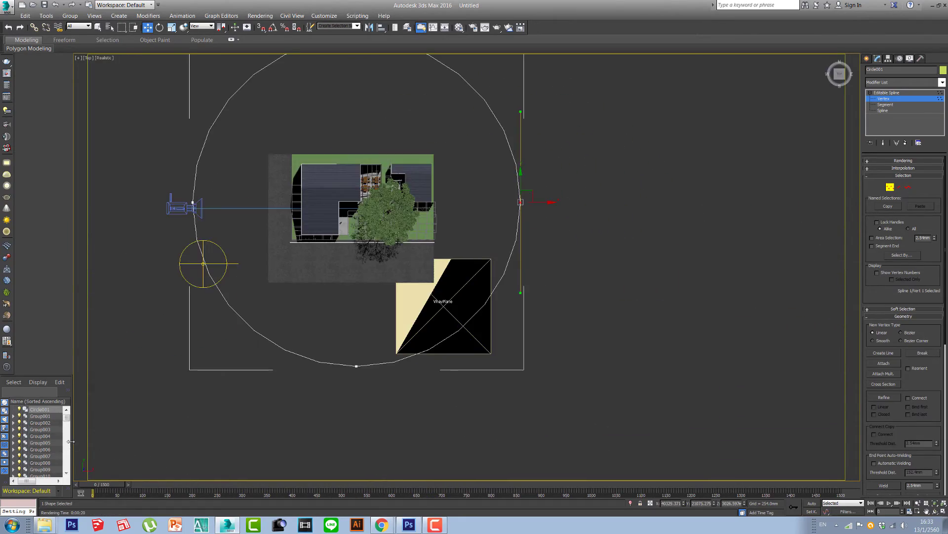
{"action": "scroll", "coordinate": [467, 350], "scroll_direction": "up", "scroll_amount": 2}
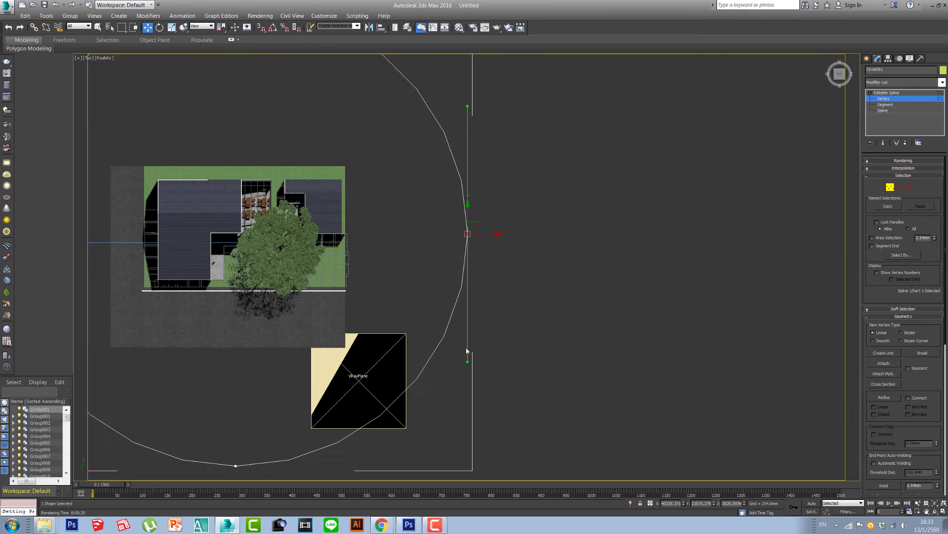
{"action": "left_click", "coordinate": [869, 92]}
{"action": "left_click", "coordinate": [687, 203]}
{"action": "left_click", "coordinate": [445, 157]}
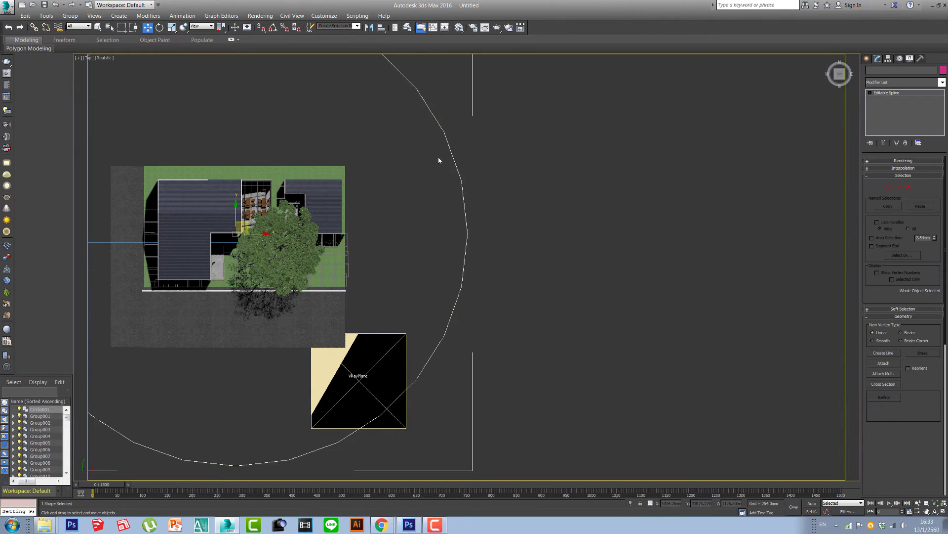
{"action": "right_click", "coordinate": [447, 146]}
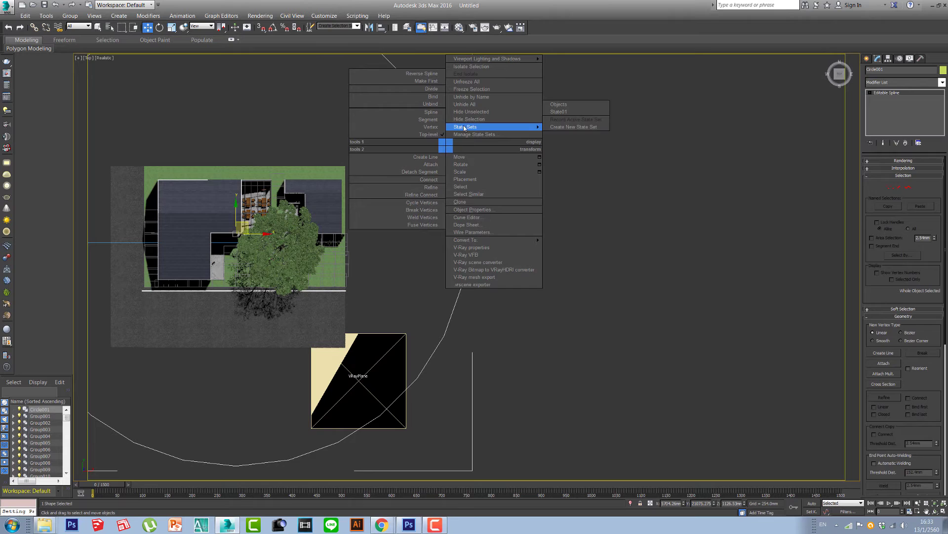
{"action": "left_click", "coordinate": [469, 119]}
{"action": "middle_click_drag", "start_coordinate": [451, 291], "coordinate": [631, 303]}
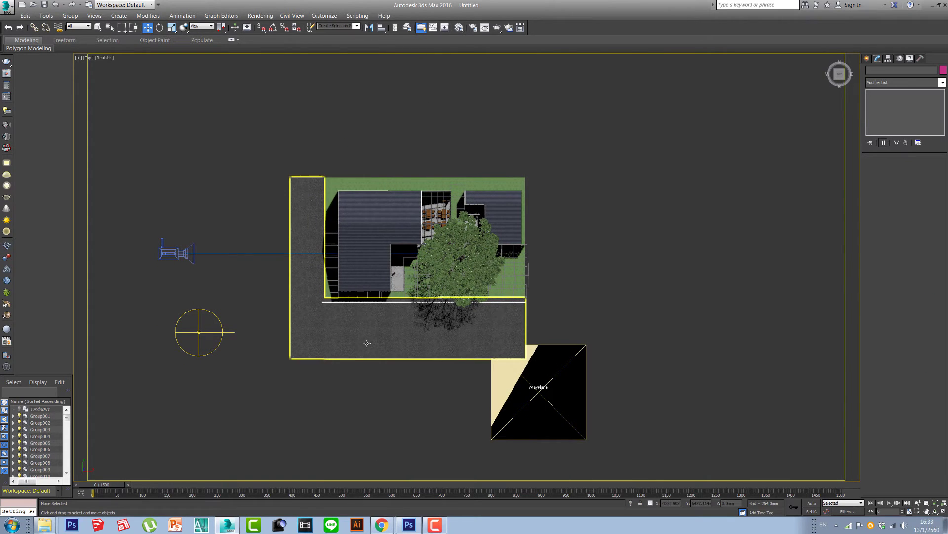
{"action": "key", "text": "c"}
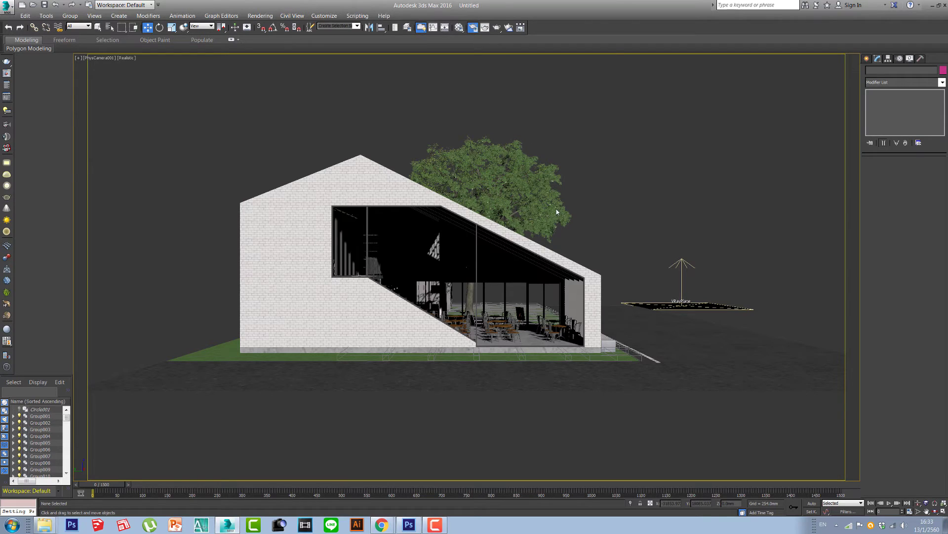
Step: In Render Setup's Common tab, choose a render output file with AVI as the save type
{"action": "left_click", "coordinate": [473, 29]}
{"action": "left_click", "coordinate": [473, 29]}
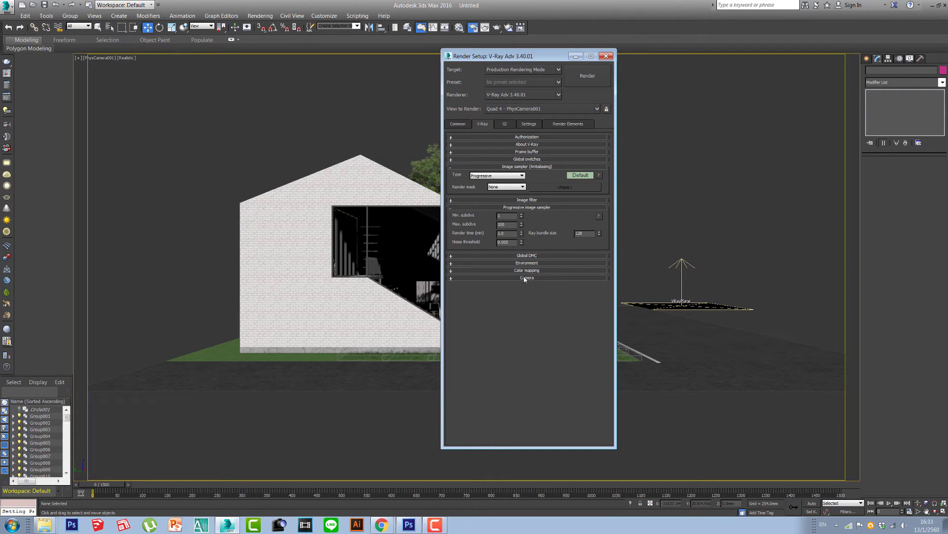
{"action": "left_click", "coordinate": [458, 124]}
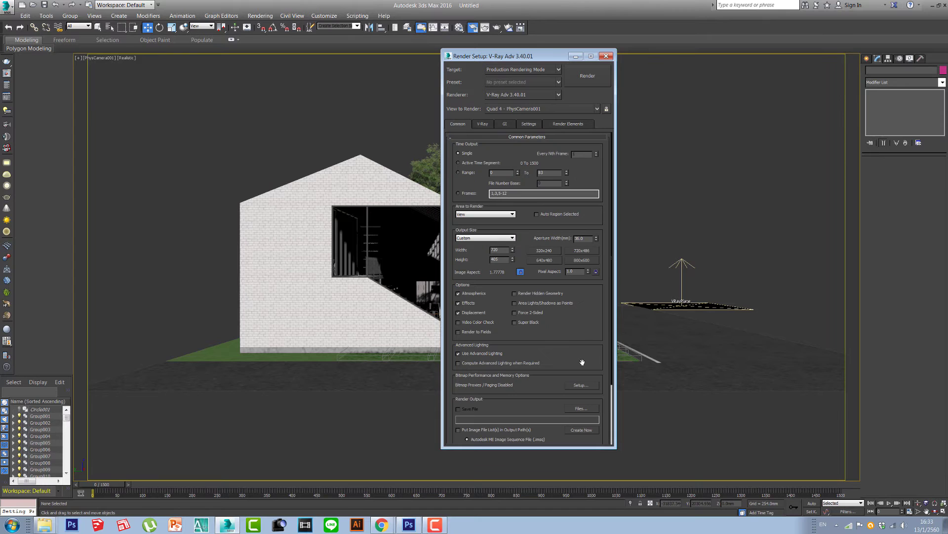
{"action": "scroll", "coordinate": [589, 259], "scroll_direction": "down", "scroll_amount": 2}
{"action": "scroll", "coordinate": [590, 259], "scroll_direction": "down", "scroll_amount": 3}
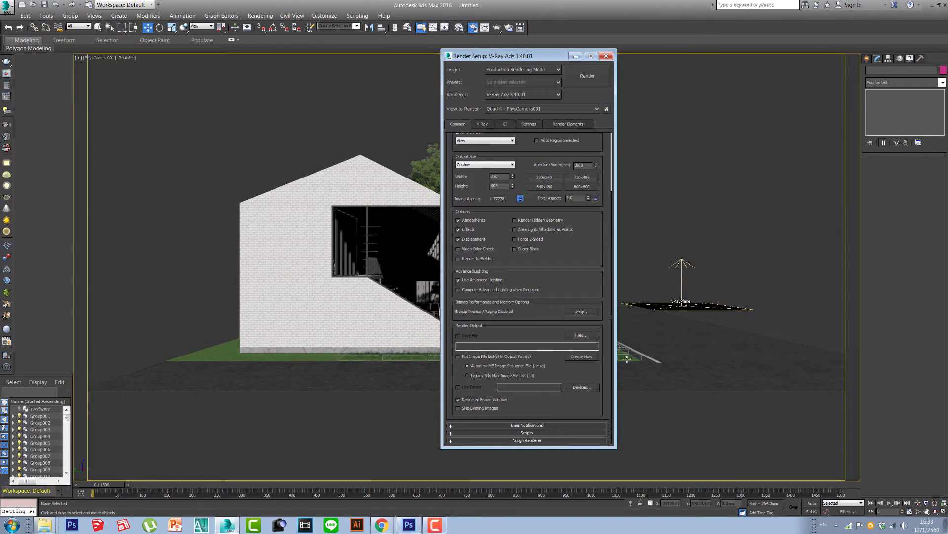
{"action": "left_click", "coordinate": [579, 338]}
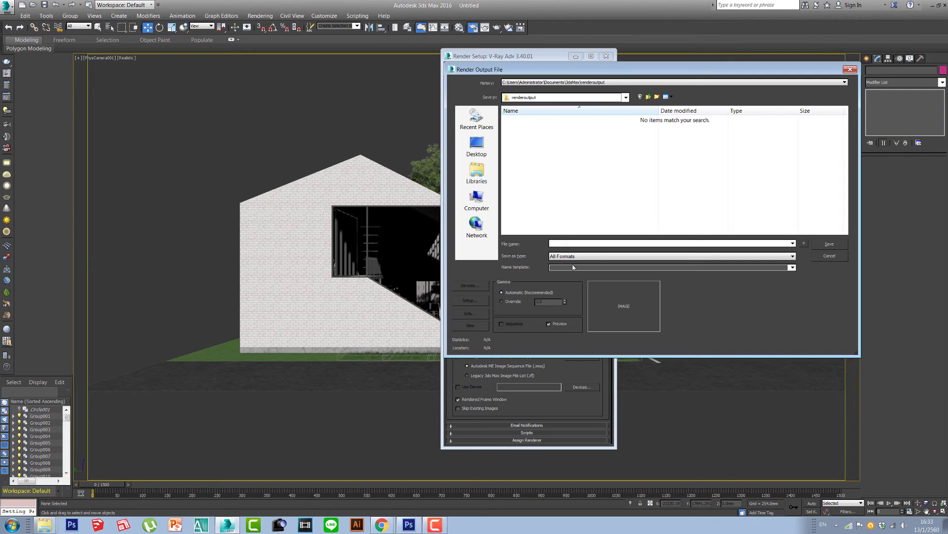
{"action": "left_click", "coordinate": [573, 256]}
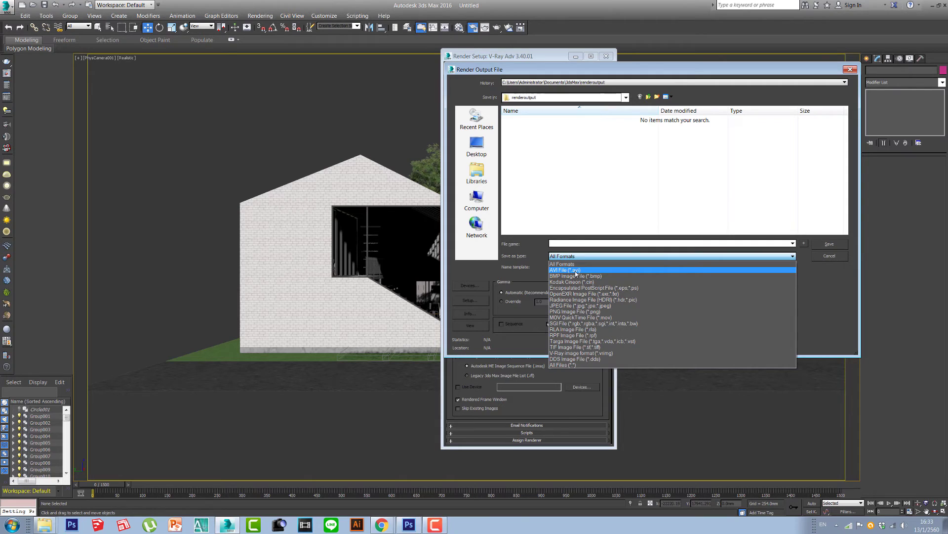
{"action": "left_click", "coordinate": [576, 271]}
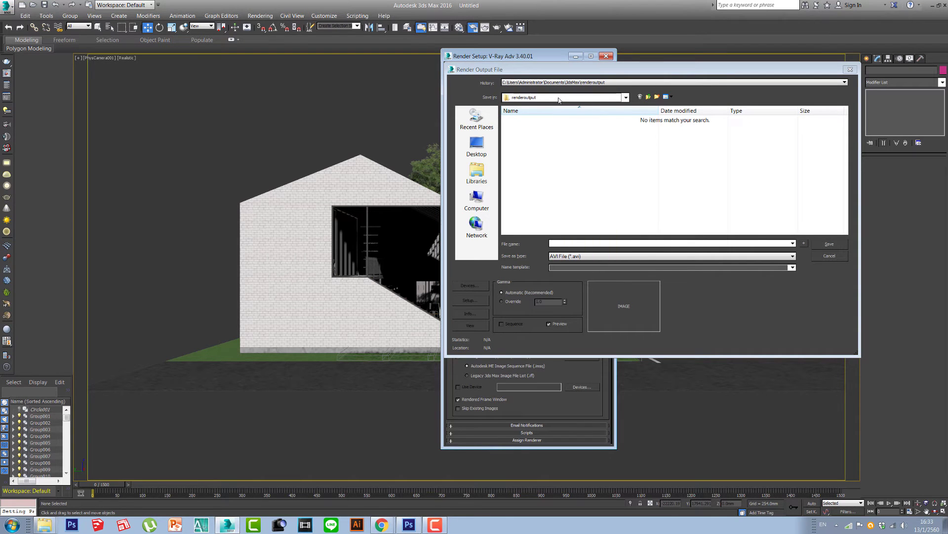
Step: Browse to F:\architect work\UDON RESTAURANT 2015-12-28 in the Render Output File dialog
{"action": "left_click", "coordinate": [560, 101]}
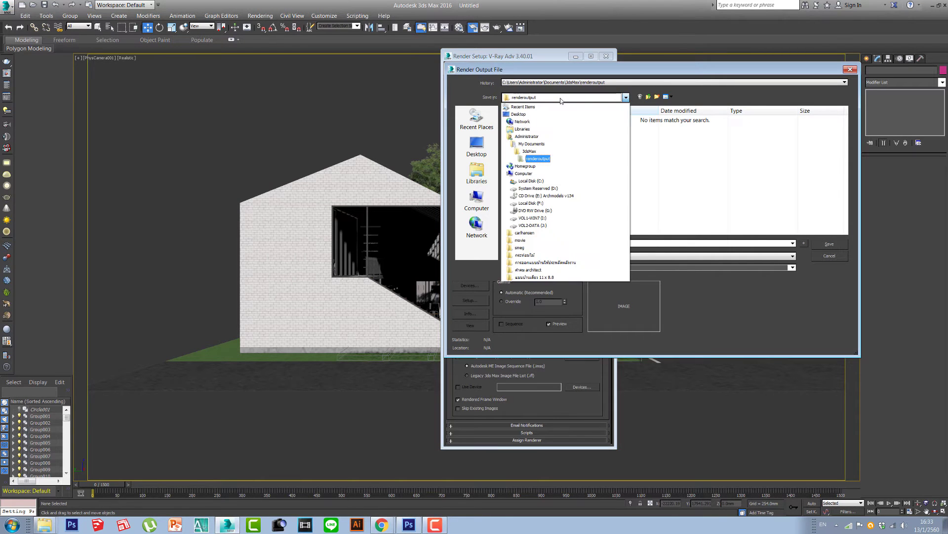
{"action": "left_click", "coordinate": [539, 206]}
{"action": "double_click", "coordinate": [534, 147]}
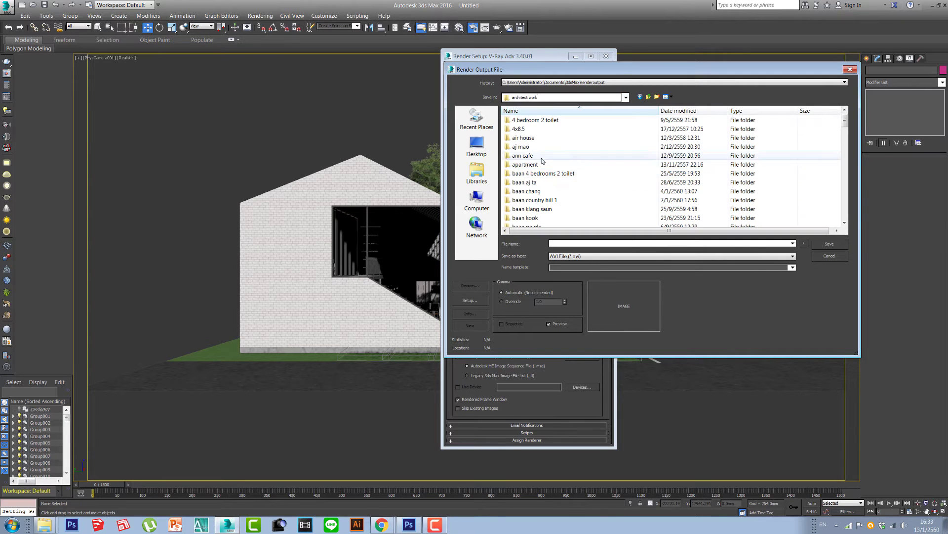
{"action": "left_click", "coordinate": [846, 217]}
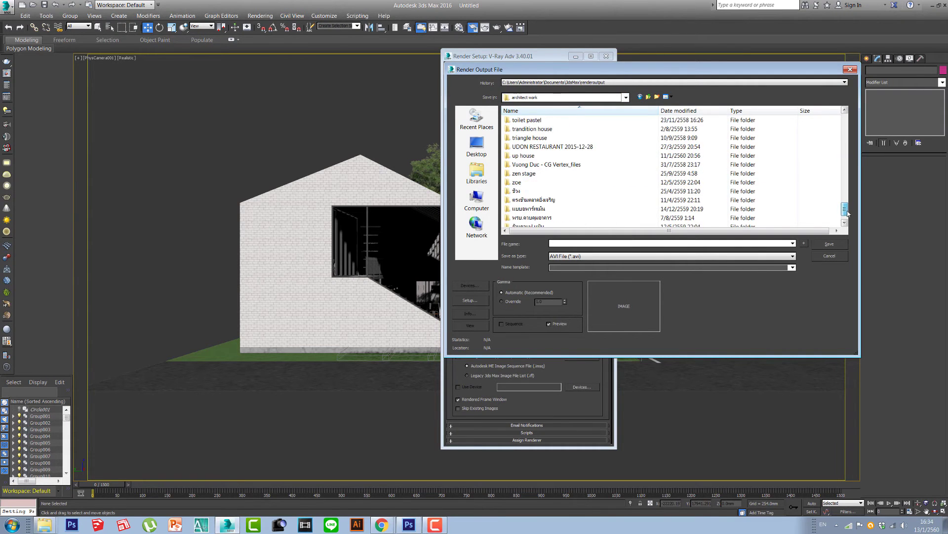
{"action": "double_click", "coordinate": [560, 139]}
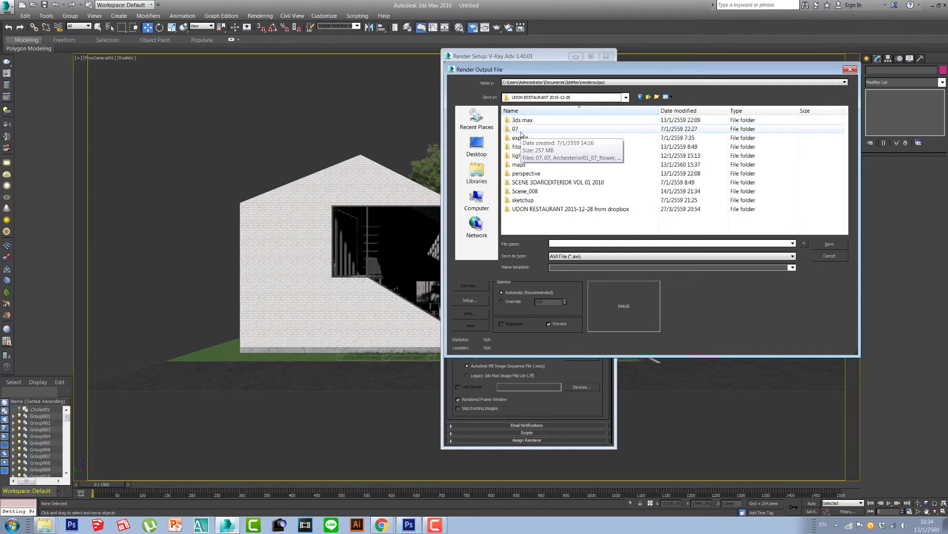
Step: Create a new folder named 'animation' inside the UDON RESTAURANT 2015-12-28 folder
{"action": "right_click", "coordinate": [535, 227]}
{"action": "left_click", "coordinate": [624, 304]}
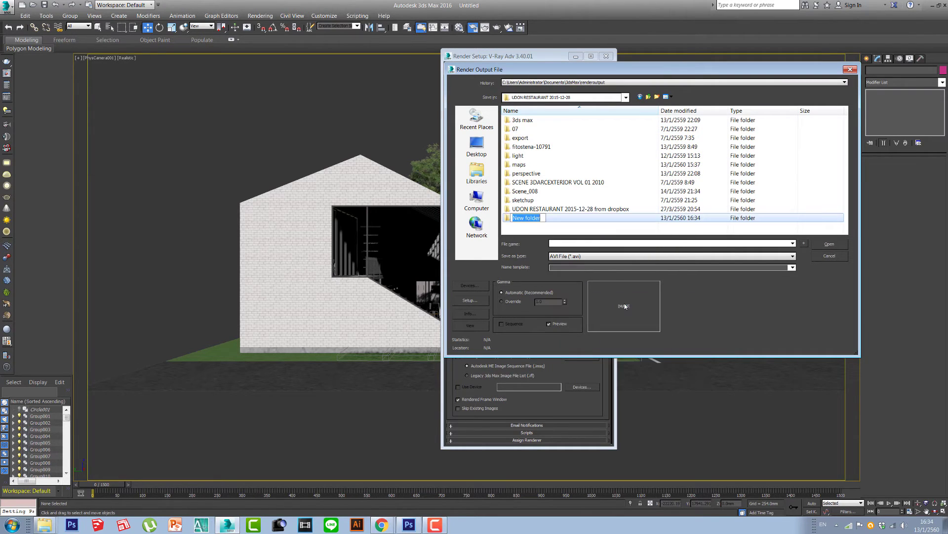
{"action": "type", "text": "animation"}
{"action": "left_click", "coordinate": [610, 244]}
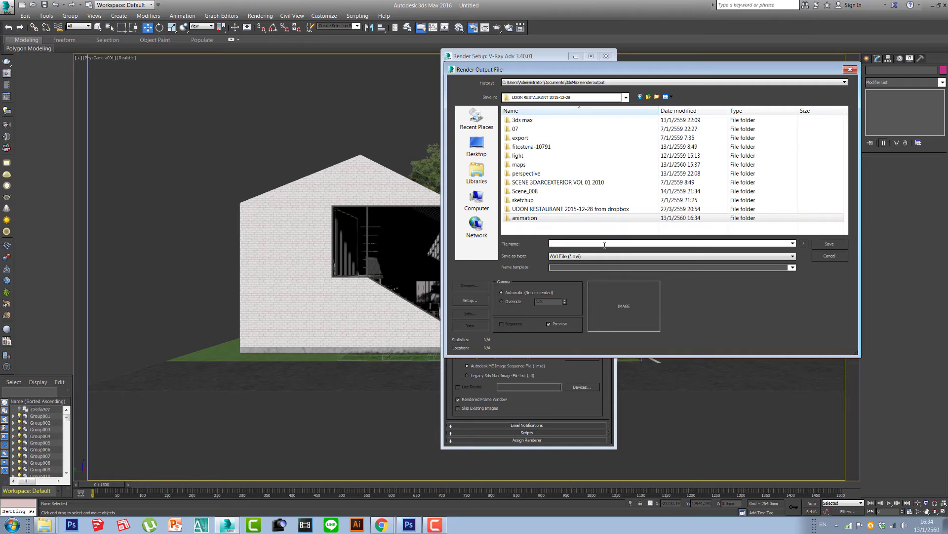
Step: Save the render output as udon restaurant.avi with DV Video Encoder compression
{"action": "type", "text": "udon res"}
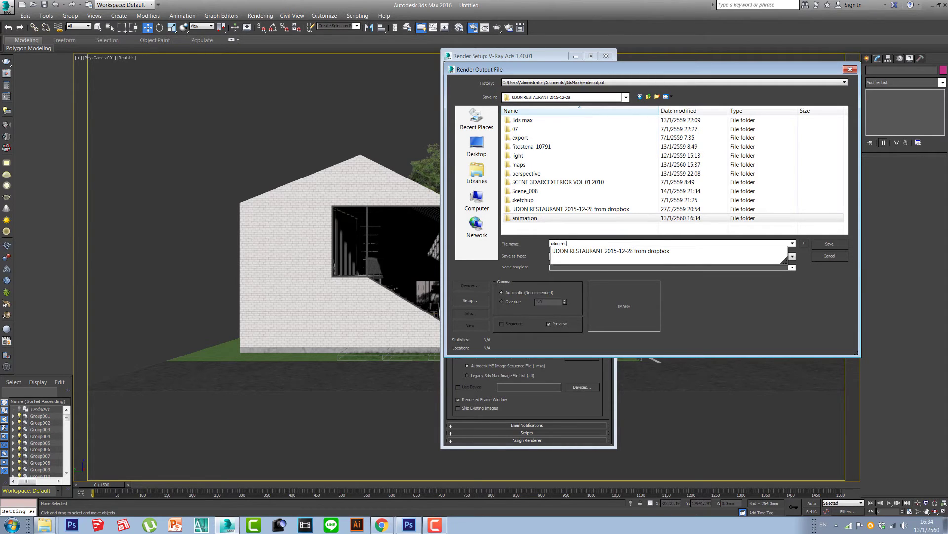
{"action": "type", "text": "r"}
{"action": "key", "text": "BackSpace"}
{"action": "type", "text": "t"}
{"action": "left_click", "coordinate": [829, 244]}
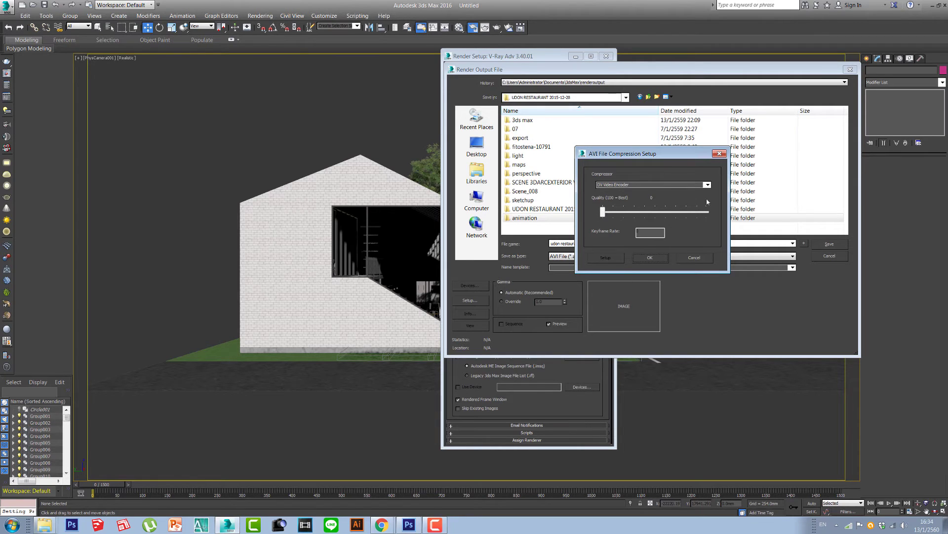
{"action": "left_click", "coordinate": [707, 184]}
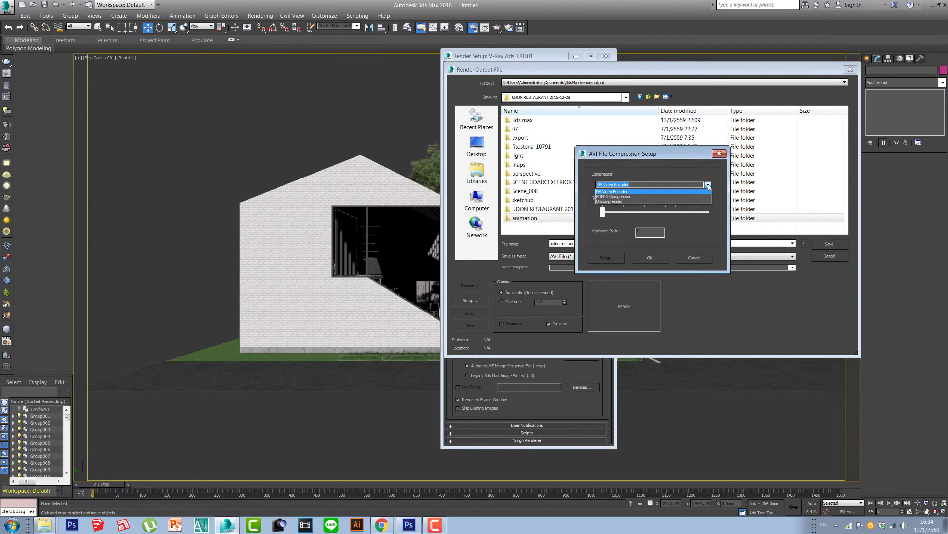
{"action": "left_click", "coordinate": [709, 186]}
{"action": "left_click", "coordinate": [650, 256]}
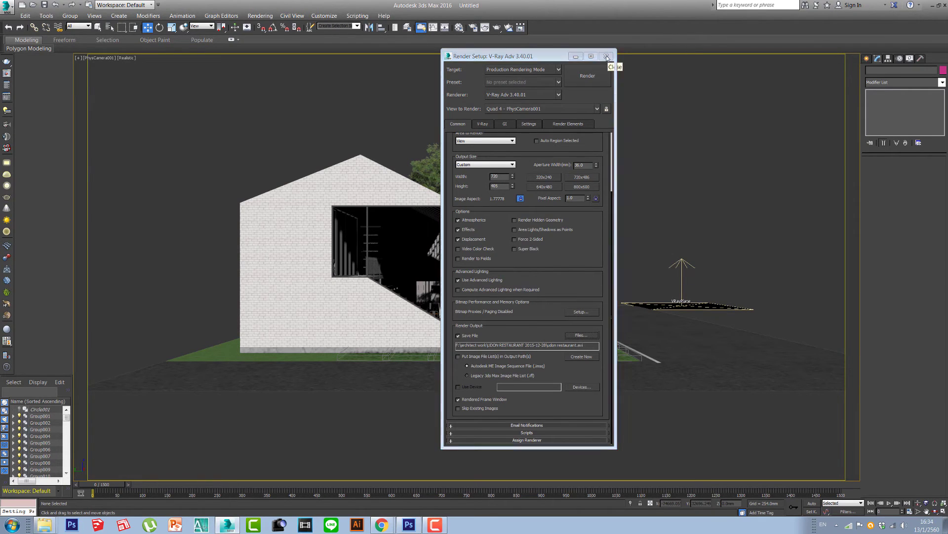
Step: Scrub the time slider to check the camera path, then return to Render Setup for the Active Time Segment, frames 0-1500
{"action": "left_click", "coordinate": [608, 56]}
{"action": "left_click", "coordinate": [7, 87]}
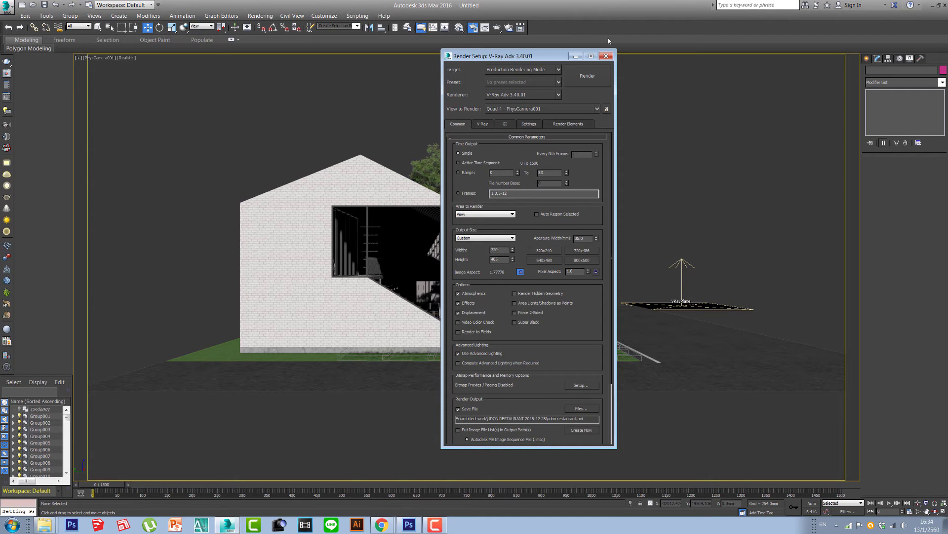
{"action": "left_click", "coordinate": [607, 57]}
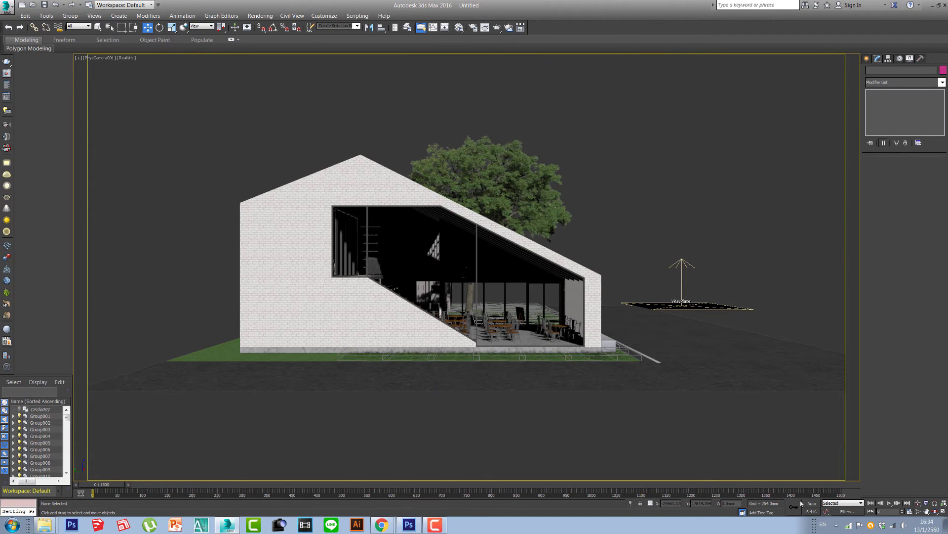
{"action": "mouse_move", "coordinate": [106, 489]}
{"action": "left_mouse_down"}
{"action": "mouse_move", "coordinate": [830, 489]}
{"action": "mouse_move", "coordinate": [80, 493]}
{"action": "left_mouse_up"}
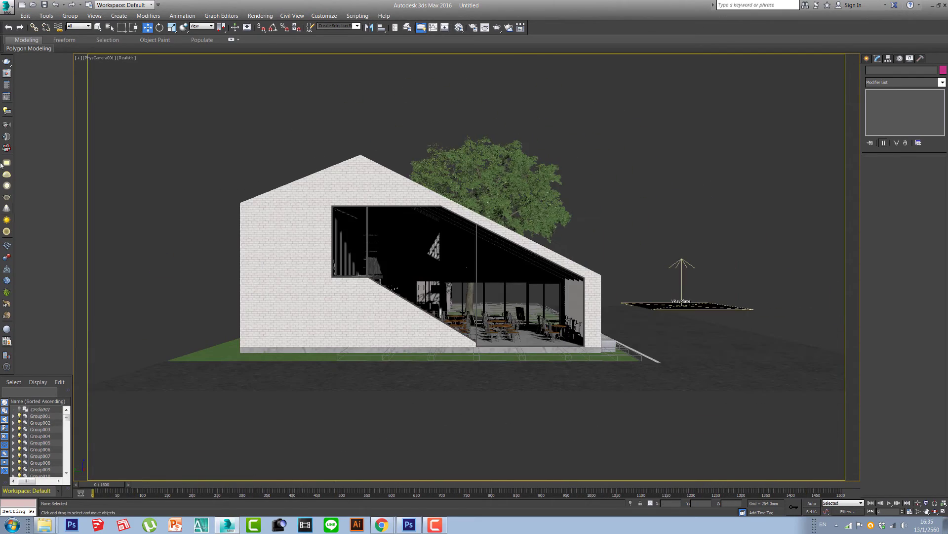
{"action": "left_click", "coordinate": [7, 97]}
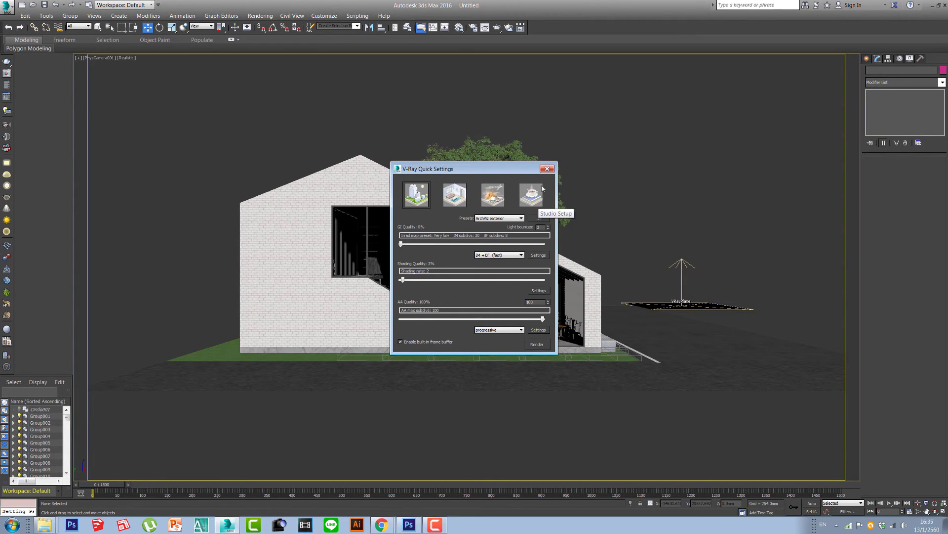
{"action": "left_click", "coordinate": [548, 170]}
{"action": "left_click", "coordinate": [7, 89]}
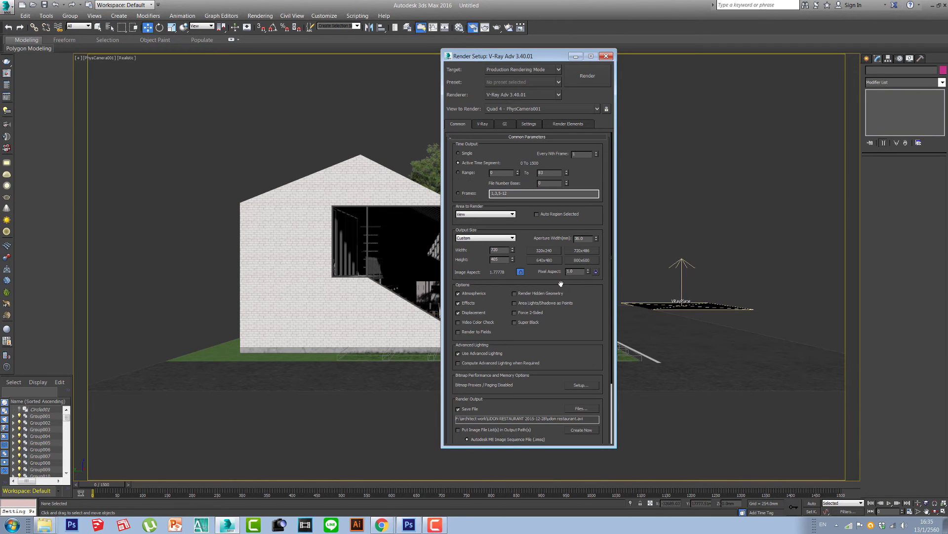
Step: Start the V-Ray production render of the PhysCamera001 animation into udon restaurant.avi
{"action": "left_click", "coordinate": [606, 56]}
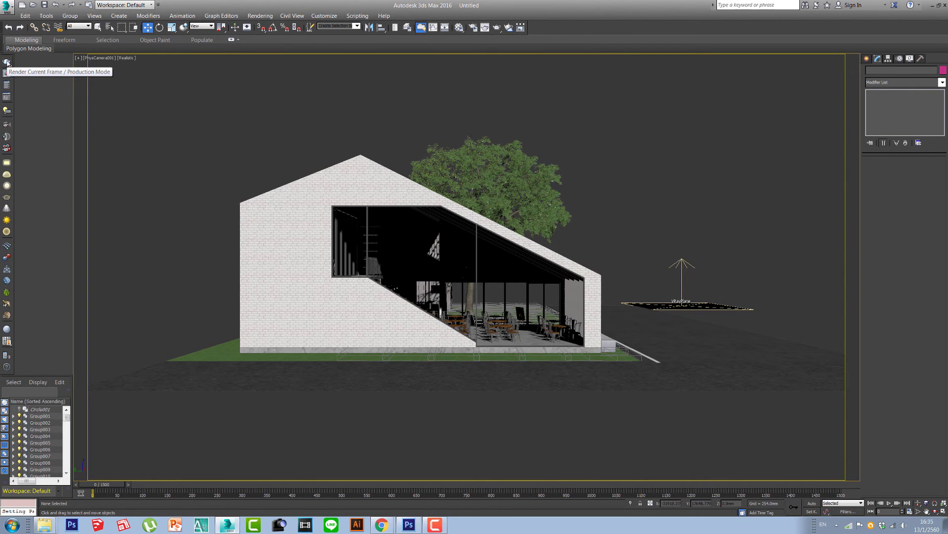
{"action": "left_click", "coordinate": [7, 62]}
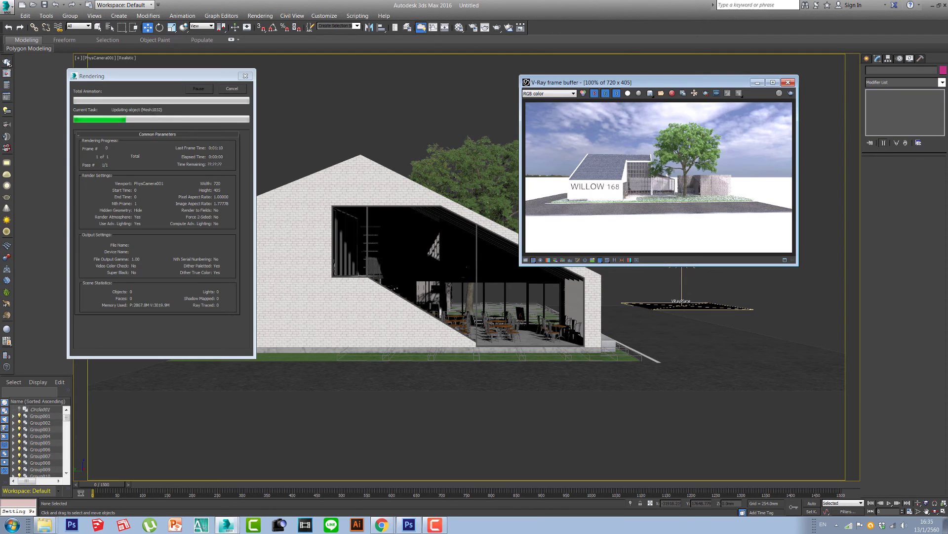